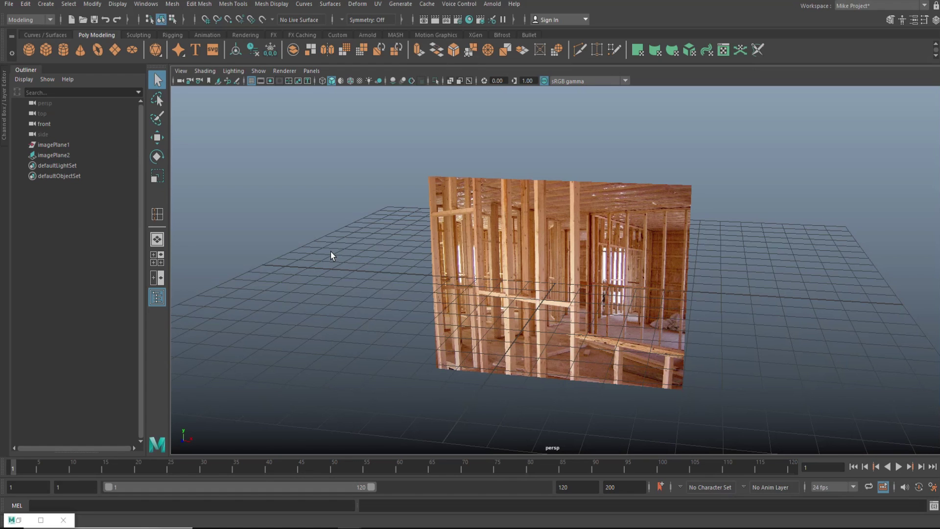
- Select the second image plane, imagePlane2, and delete it from the scene
right_click(476, 210)
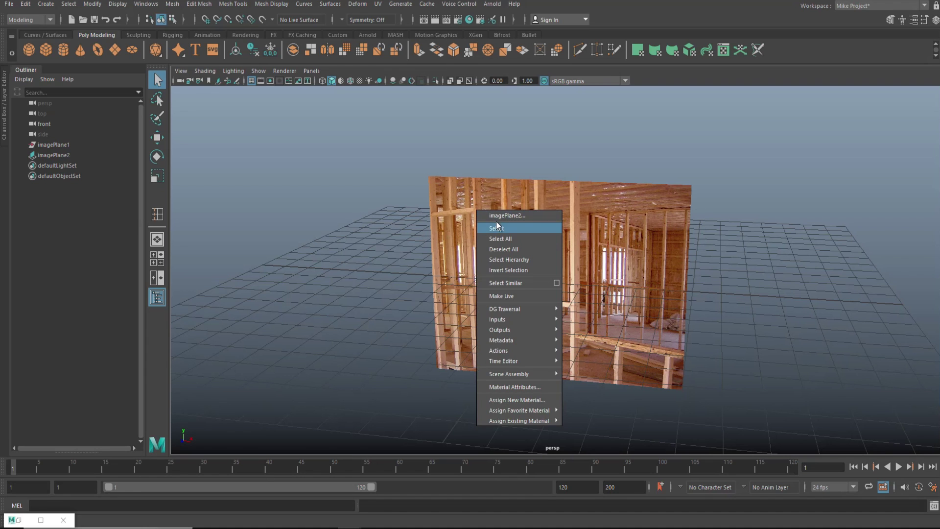
left_click(507, 215)
left_click(827, 45)
left_click_drag(671, 137, 707, 215)
key("Delete")
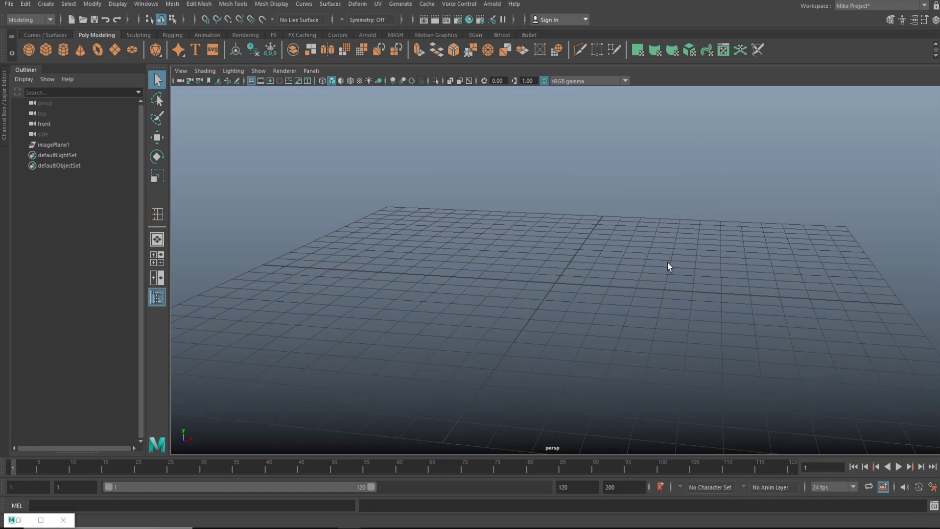
- Create a default polygon cube at the grid origin and frame it in the view
left_click_drag(662, 261, 619, 330, "alt")
left_click(46, 50)
scroll(605, 319, "up", 5)
scroll(621, 330, "down", 3)
scroll(626, 336, "up", 4)
middle_click_drag(623, 342, 627, 309, "alt")
left_click_drag(626, 309, 633, 307, "alt")
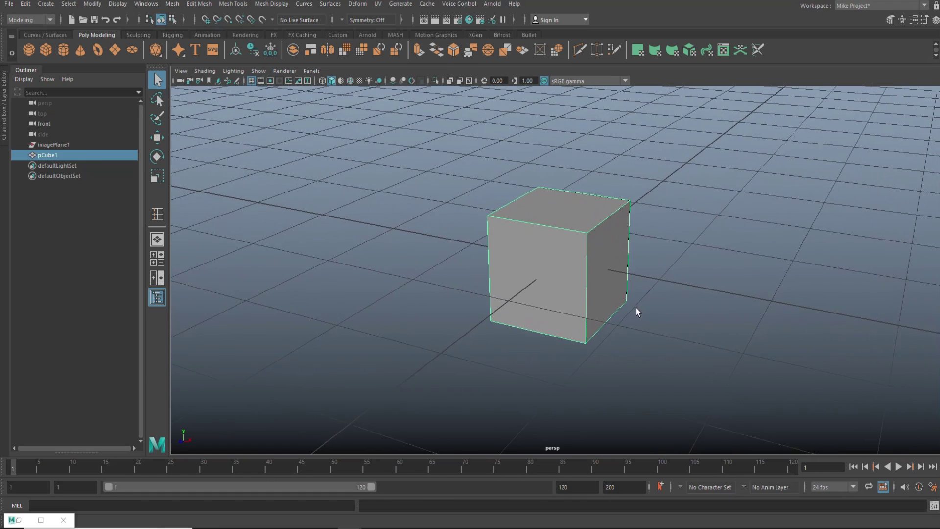
scroll(570, 230, "down", 3)
- Try the cube's Vertex, Edge and Face modes, selecting components in each
right_click_drag(561, 244, 537, 244)
left_click_drag(488, 191, 615, 308)
right_click_drag(572, 242, 575, 236)
left_click_drag(497, 212, 609, 316)
right_click_drag(567, 246, 567, 274)
left_click_drag(451, 184, 615, 380)
scroll(631, 401, "up", 3)
scroll(632, 398, "up", 5)
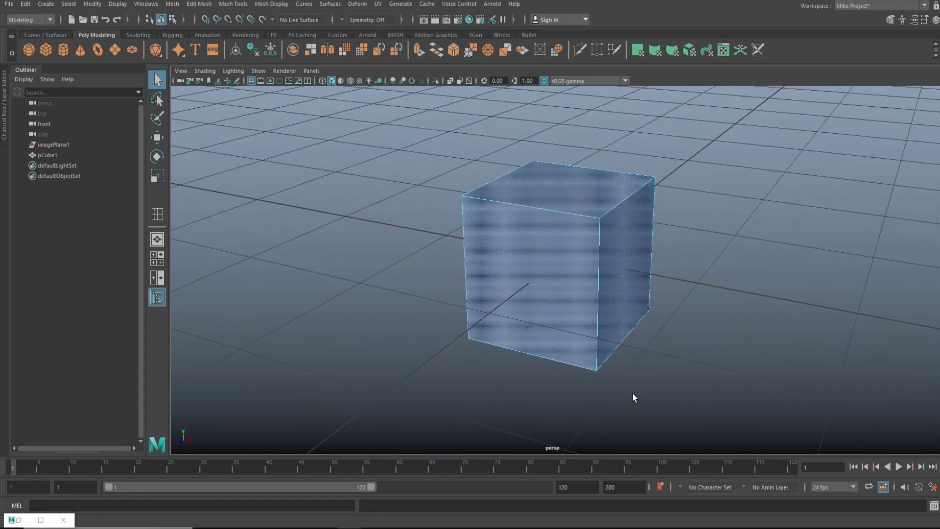
right_click_drag(545, 168, 498, 163)
left_click_drag(402, 148, 434, 210)
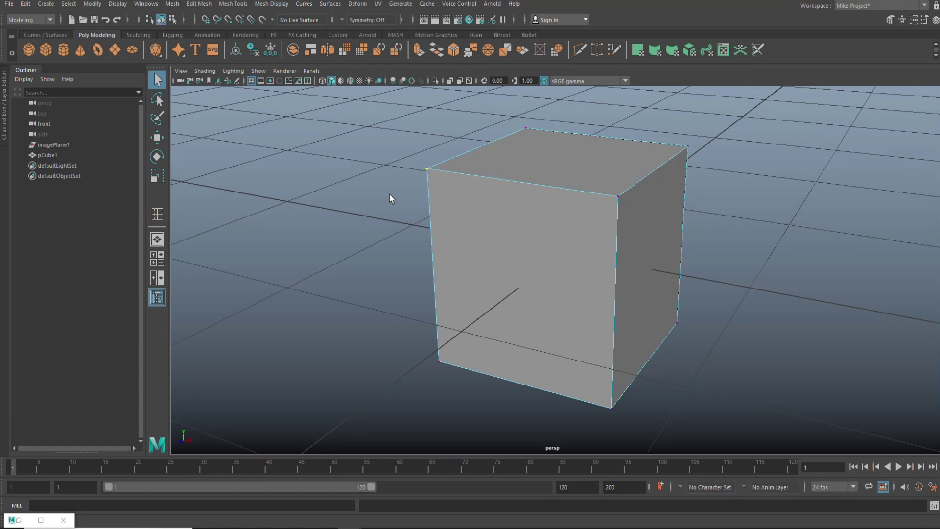
left_click(541, 161)
right_click_drag(541, 160, 542, 133)
left_click(486, 145)
left_click(497, 187)
left_click(485, 144)
left_click(492, 182)
left_click(430, 200, "shift")
key("Delete")
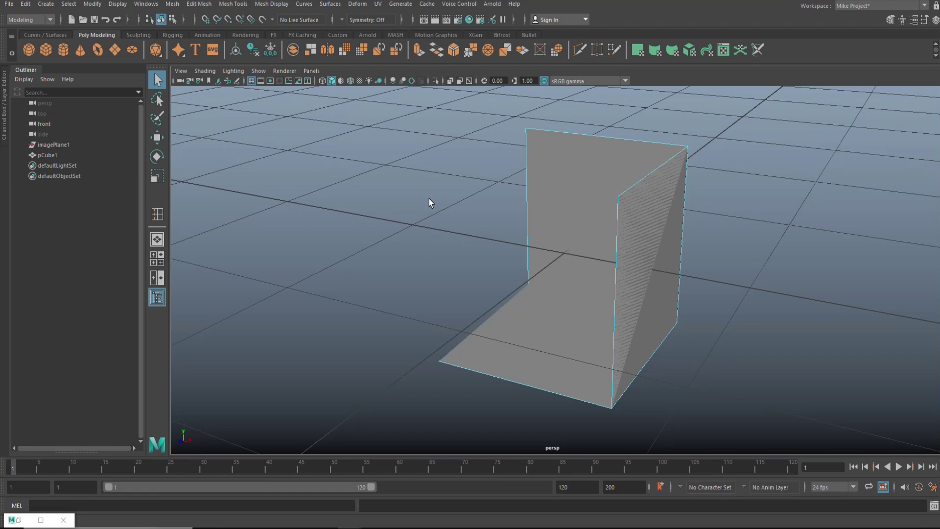
mouse_move(415, 245)
left_mouse_down("alt")
mouse_move(472, 284)
mouse_move(556, 225)
mouse_move(522, 204)
mouse_move(449, 193)
mouse_move(398, 235)
mouse_move(415, 263)
mouse_move(462, 241)
mouse_move(410, 240)
left_mouse_up("alt")
key("ctrl+z")
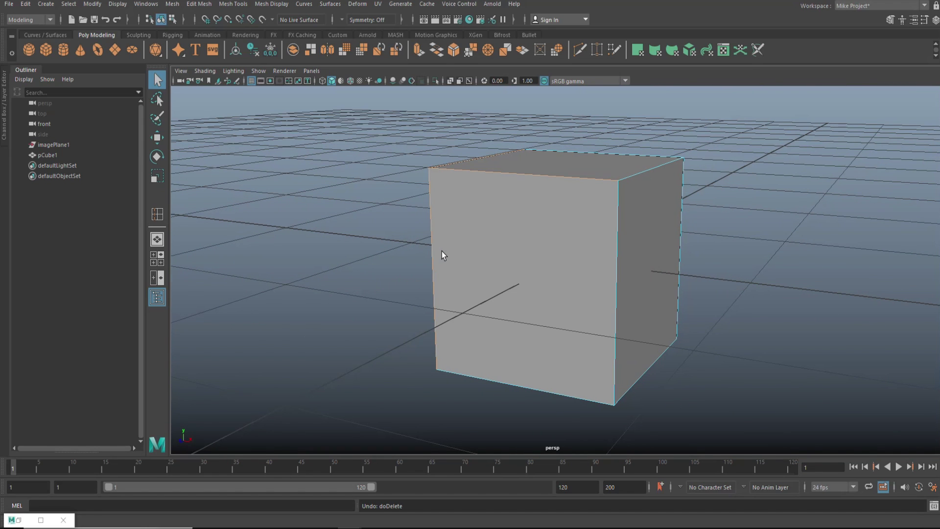
left_click_drag(377, 256, 356, 281, "alt")
scroll(382, 298, "up", 1)
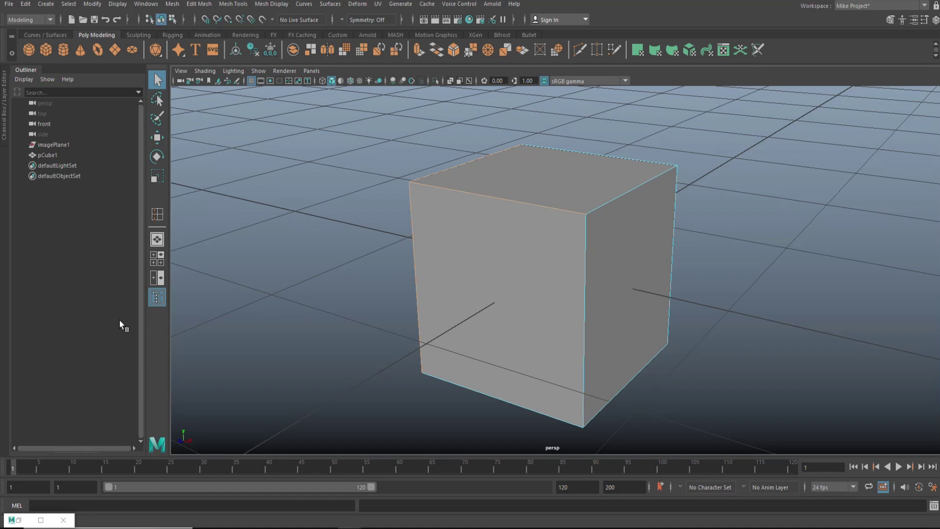
left_click(158, 263)
key("space")
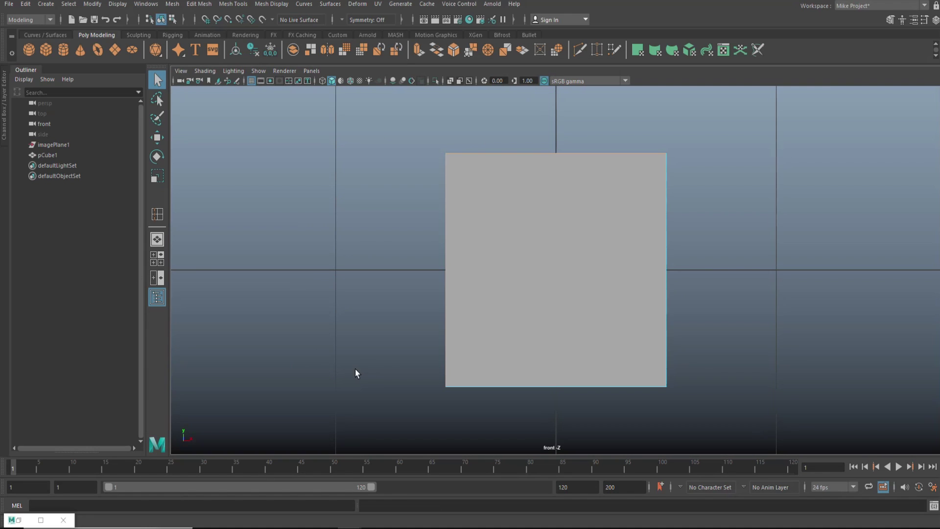
scroll(480, 325, "up", 1)
right_click_drag(535, 244, 586, 230)
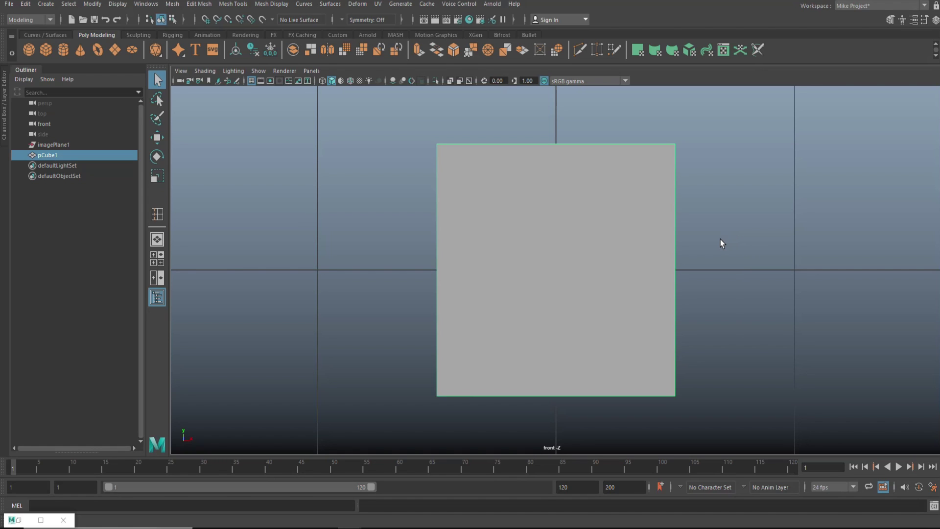
key("3")
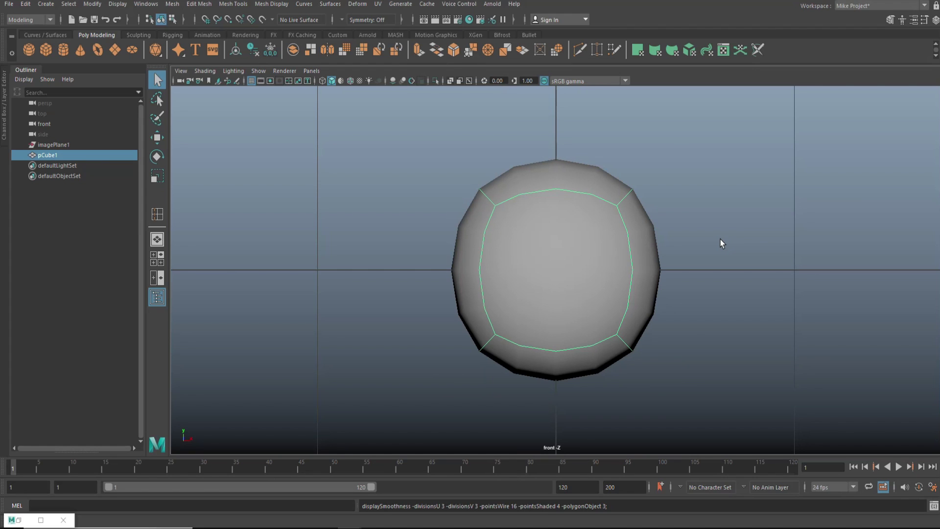
key("1")
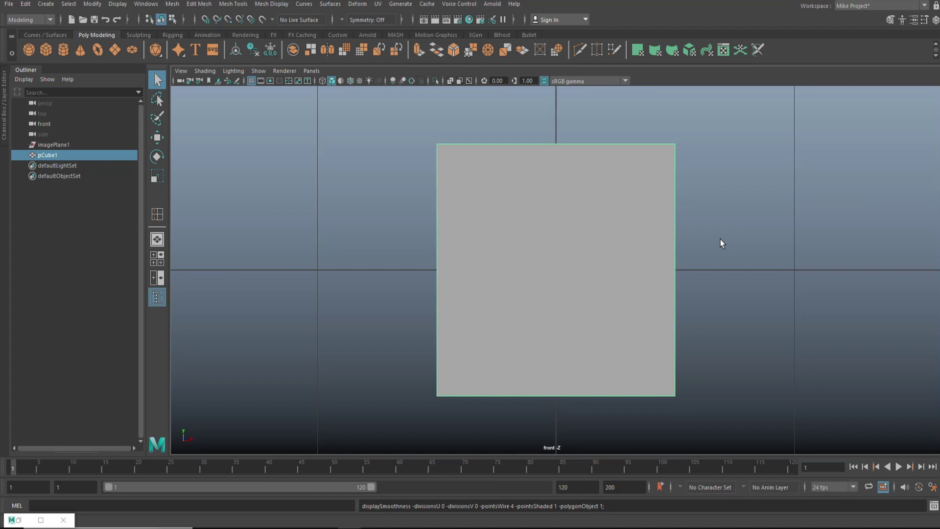
key("3")
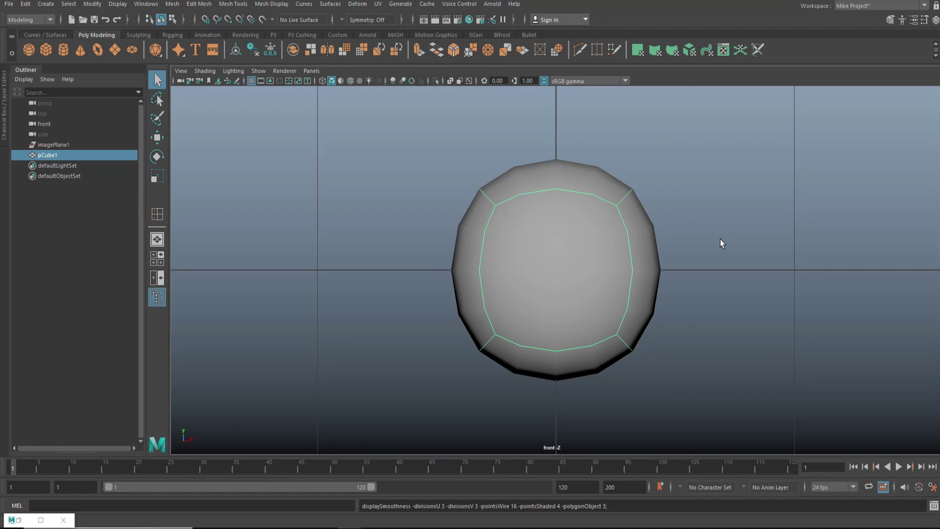
key("1")
key("3")
key("1")
key("3")
key("1")
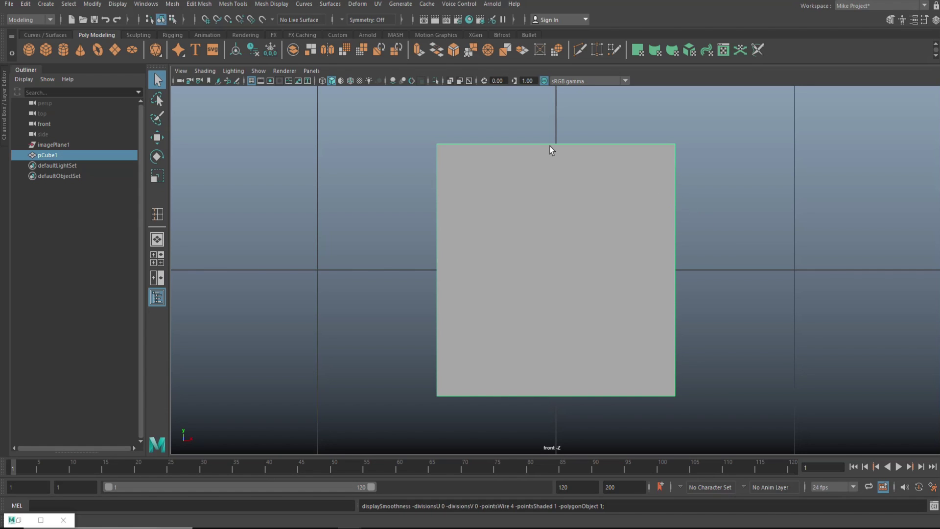
right_click_drag(550, 146, 518, 148)
left_click_drag(417, 124, 453, 160)
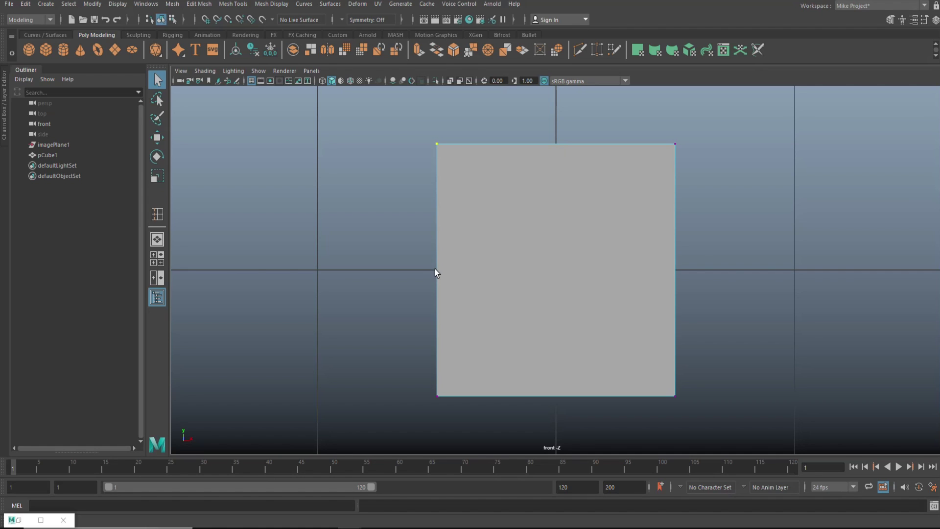
left_click(559, 145)
key("3")
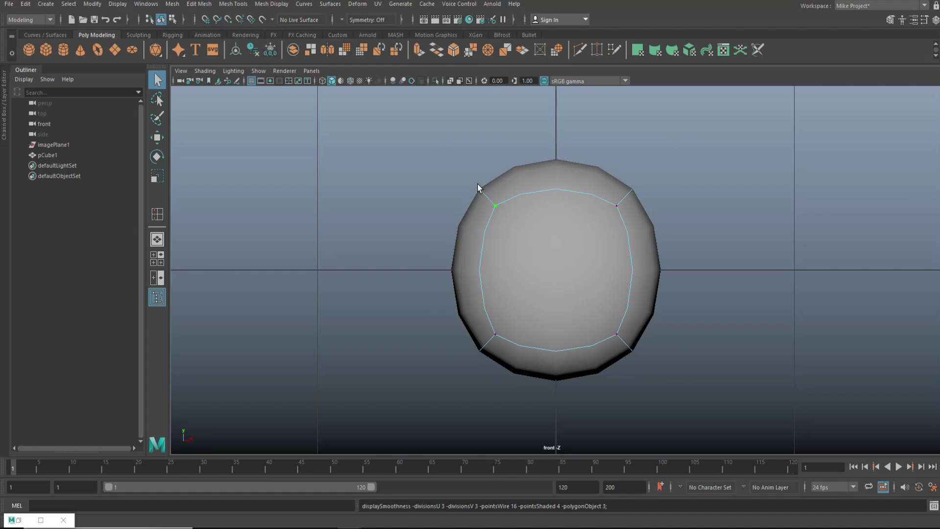
key("1")
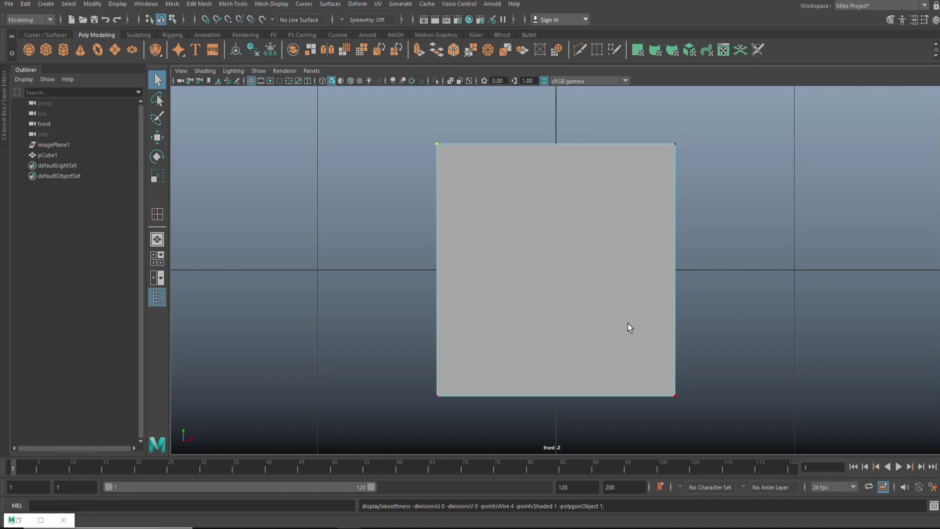
left_click(158, 261)
- Maximize the perspective view and insert multiple edge loops splitting the cube's faces into quarters
key("space")
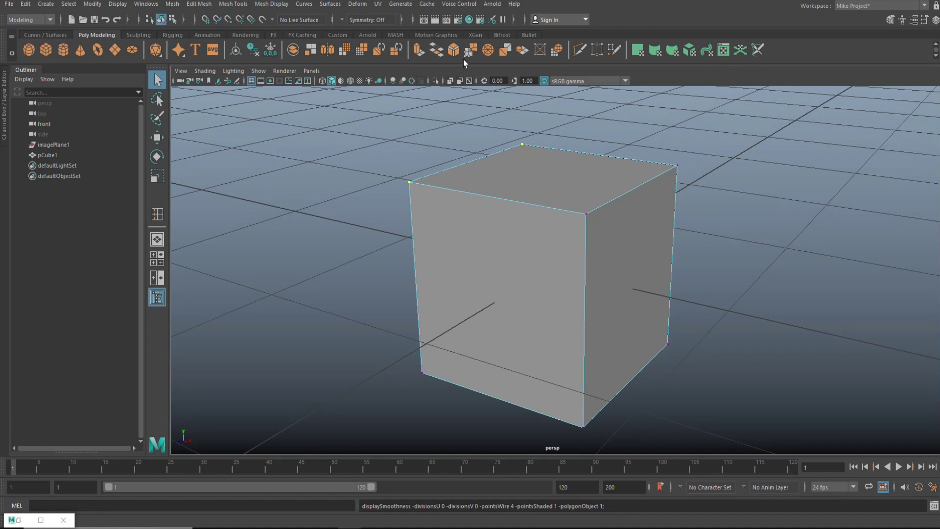
double_click(414, 48)
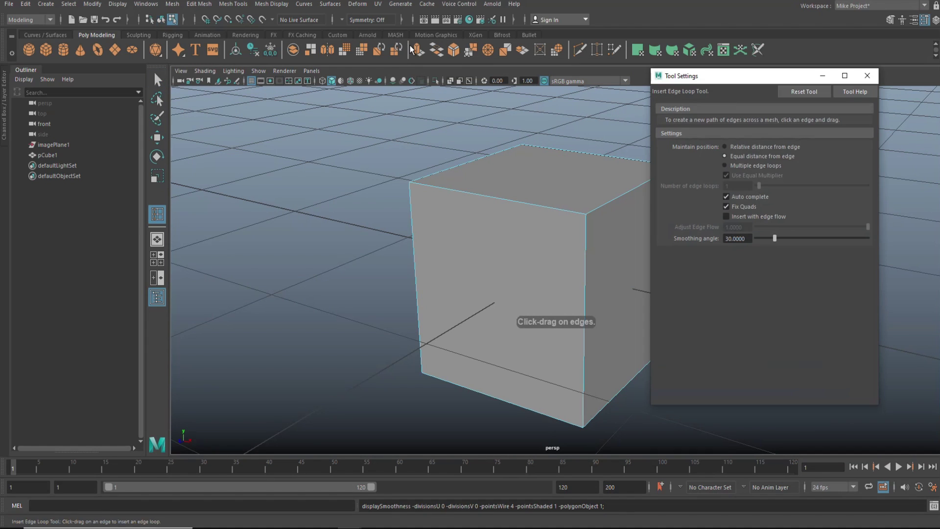
left_click(725, 167)
left_click(516, 204)
left_click_drag(478, 163, 588, 317)
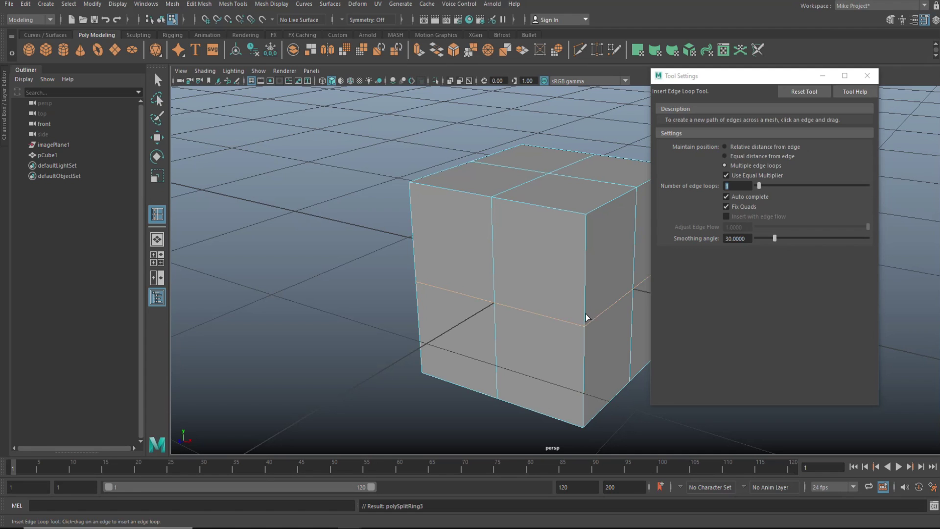
left_click(822, 75)
key("q")
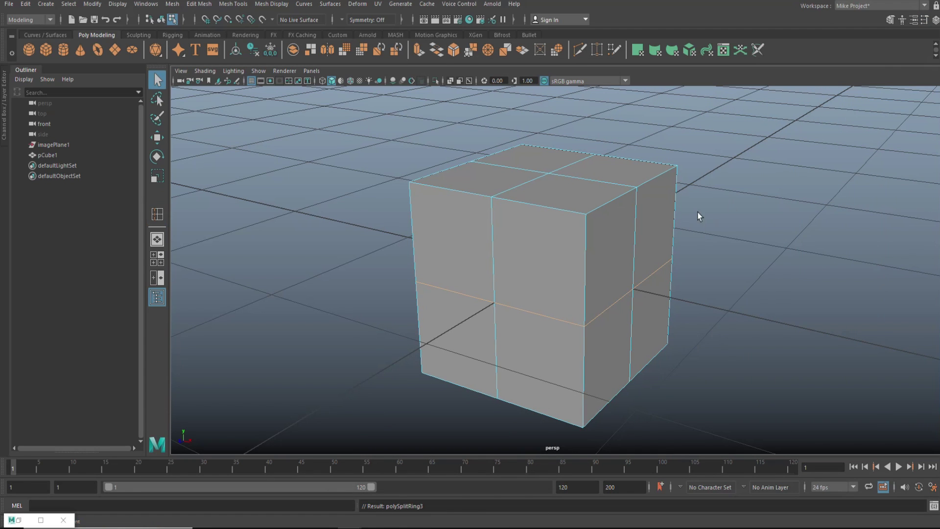
- In the maximized front view, preview the divided cube smoothed with 3, then revert with 1
left_click(158, 262)
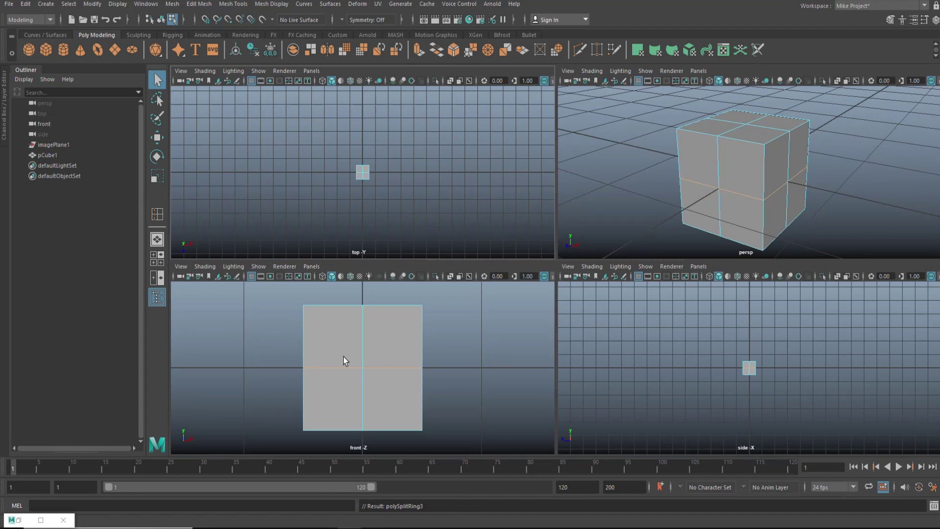
key("space")
right_click(493, 226)
right_click_drag(493, 226, 530, 229)
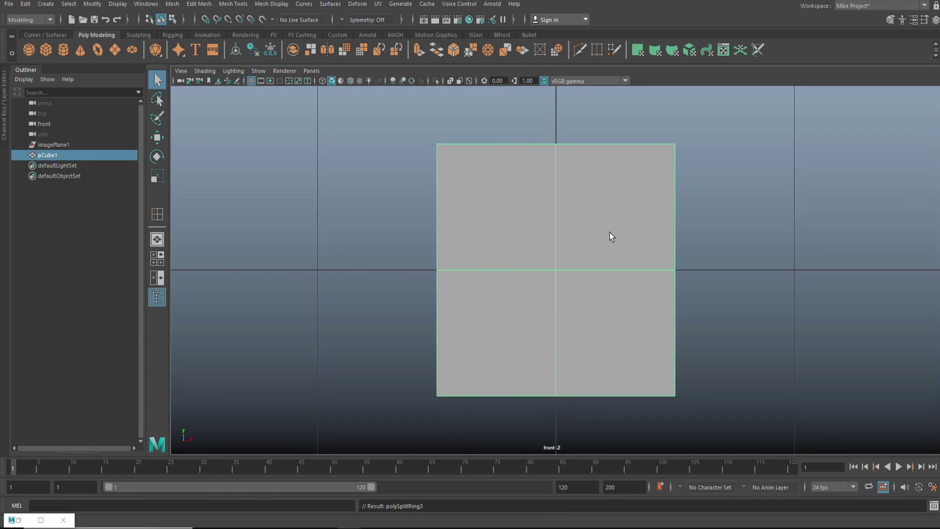
key("3")
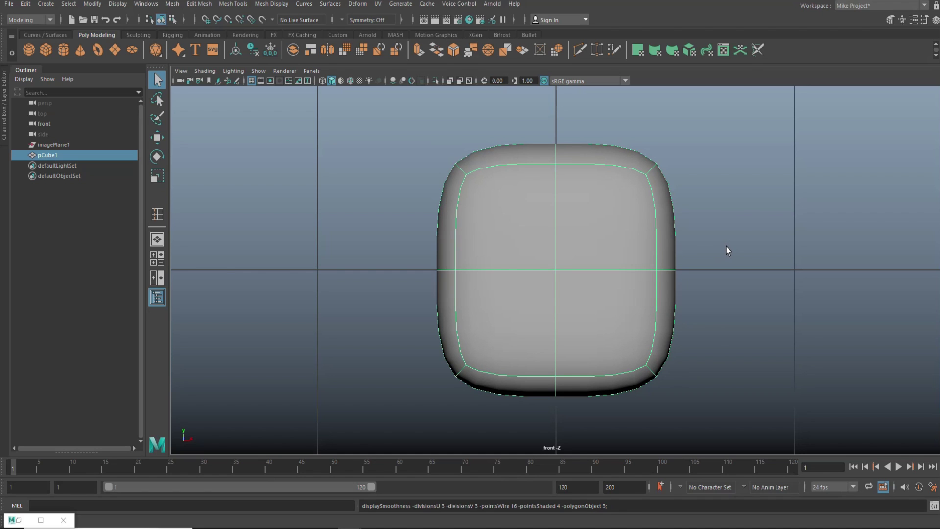
key("1")
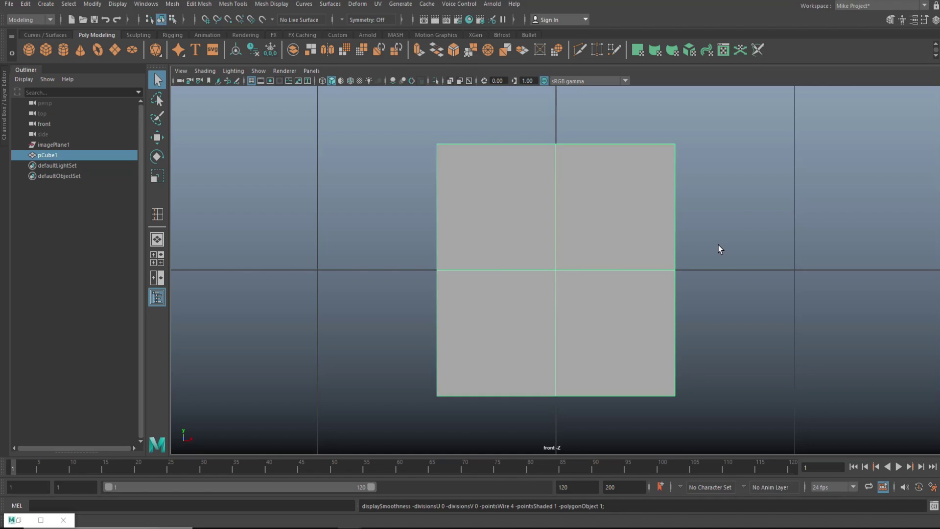
- Back in the full perspective view, select the cube's top-front and middle vertical edges
left_click(150, 258)
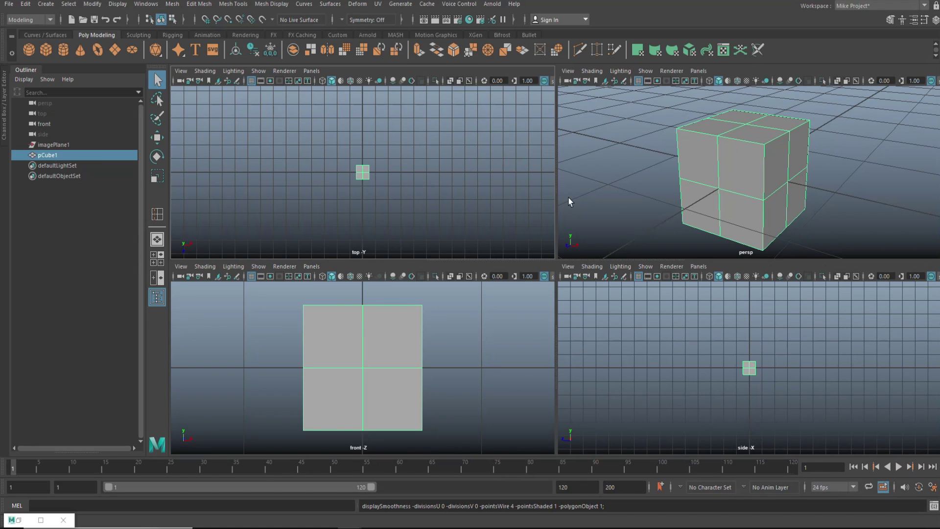
key("space")
right_click_drag(509, 198, 512, 168)
left_click(532, 207)
left_click(459, 192)
left_click(493, 245)
left_click(493, 262)
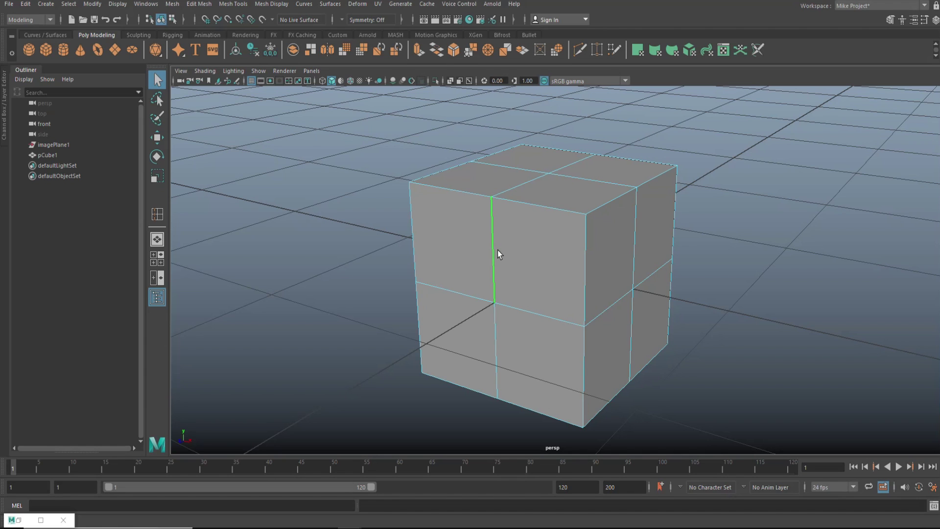
- Return to object mode and toggle the smooth mesh preview on and off
right_click_drag(541, 195, 573, 180)
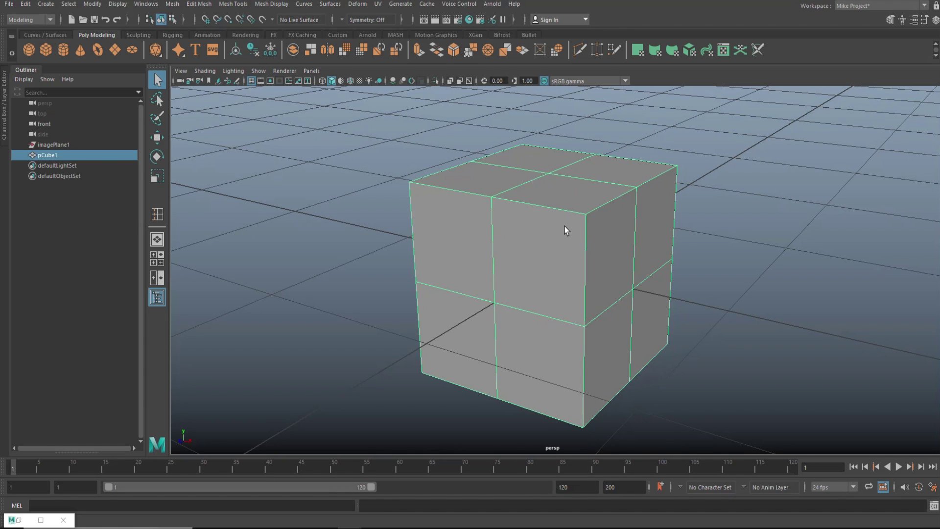
key("3")
key("1")
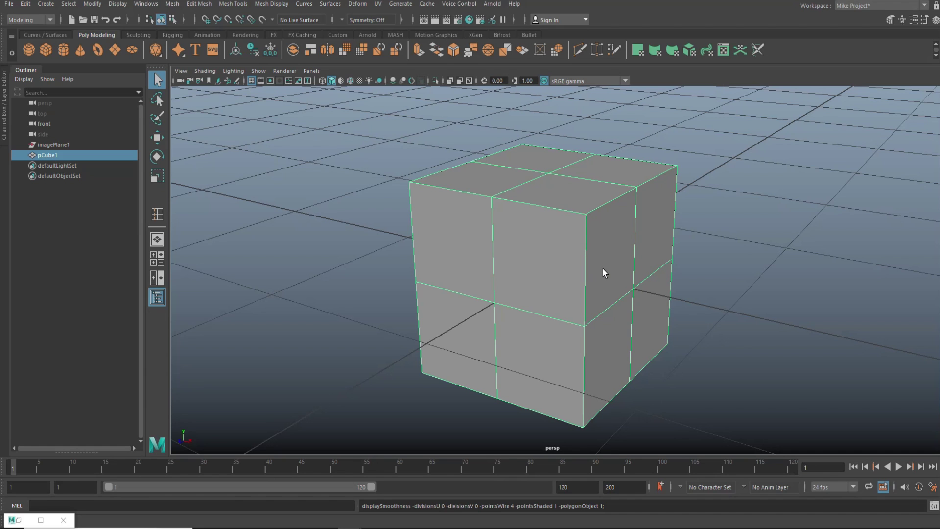
- Set the Insert Edge Loop tool's Maintain position to Equal distance from edge
key("ctrl+shift+e")
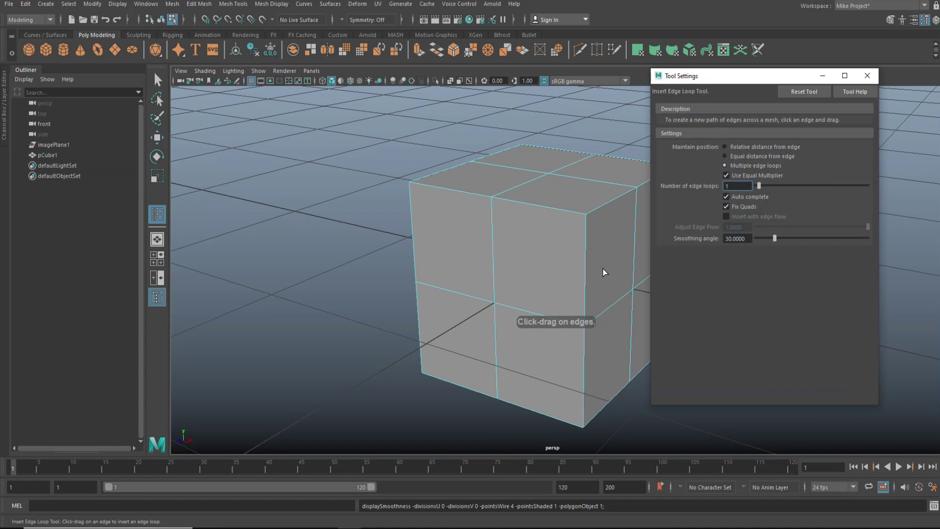
left_click(725, 156)
left_click(822, 75)
- Insert support edge loops close to the cube's corner, top, right and bottom edges
right_click_drag(656, 204, 692, 373, "alt")
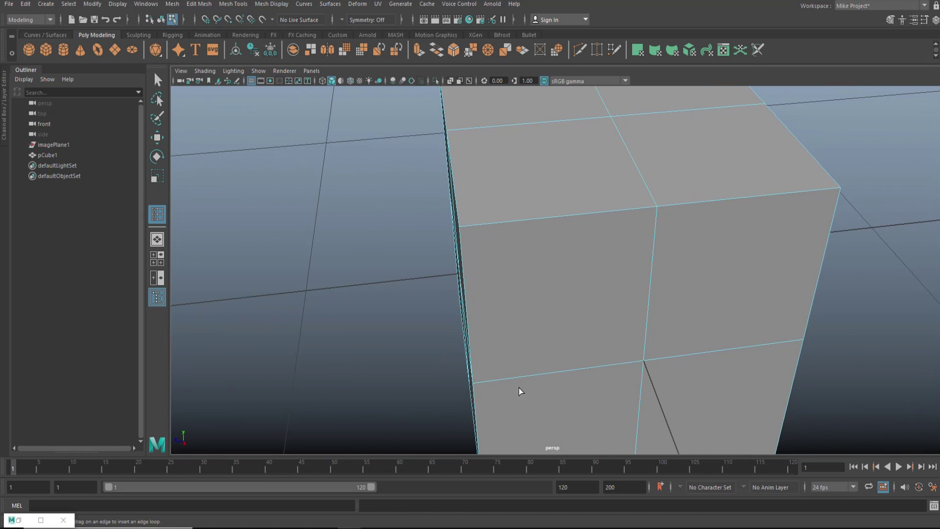
middle_click_drag(510, 388, 482, 348, "alt")
right_click_drag(482, 349, 495, 357, "alt")
left_click_drag(495, 357, 509, 352, "alt")
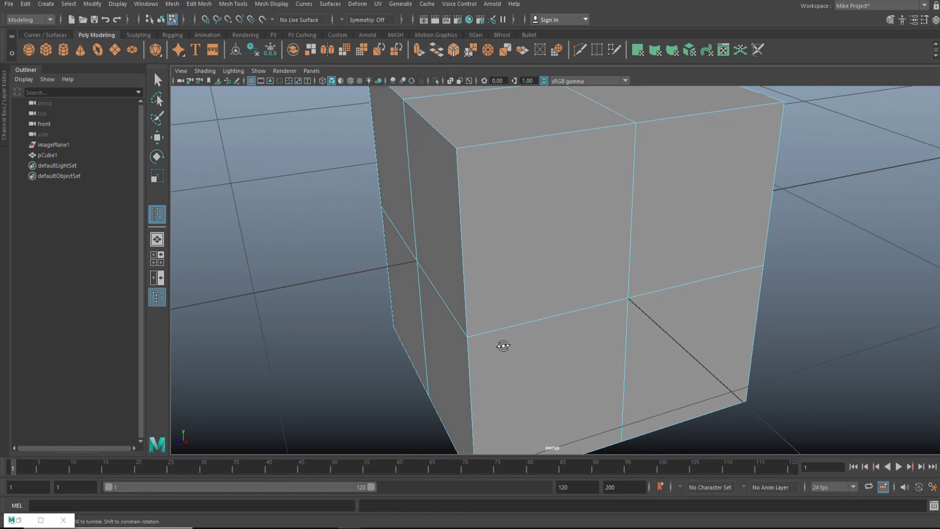
right_click_drag(503, 344, 500, 356, "alt")
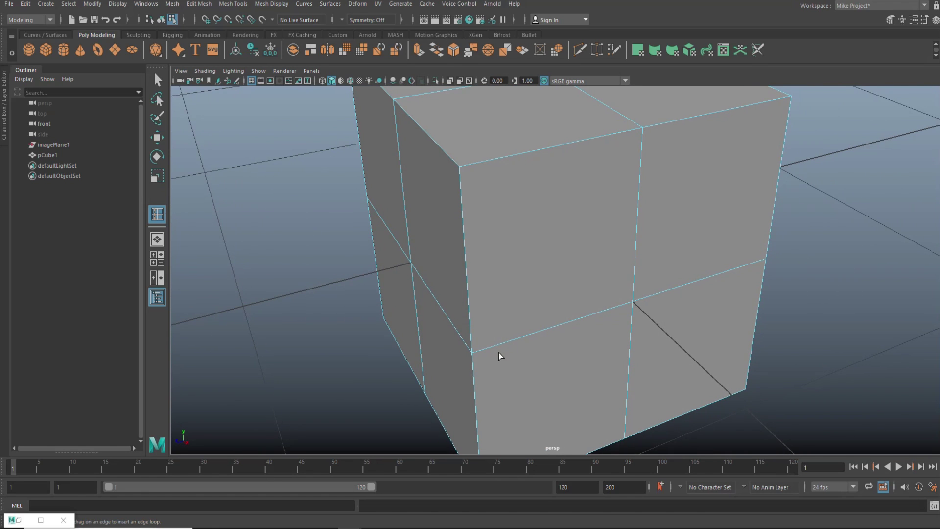
left_click(474, 167)
left_click(781, 101)
left_click_drag(463, 204, 452, 162)
middle_click_drag(507, 281, 495, 176, "alt")
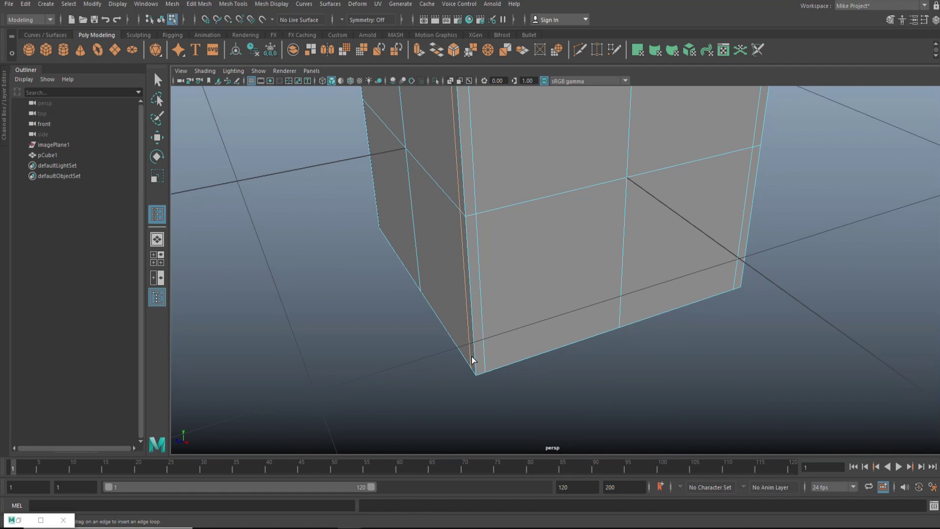
left_click_drag(474, 361, 477, 368)
left_click_drag(426, 386, 417, 364, "alt")
left_click_drag(252, 379, 482, 482)
- Inspect the new support edges by selecting a few, then return to object mode
right_click_drag(530, 202, 529, 181)
key("q")
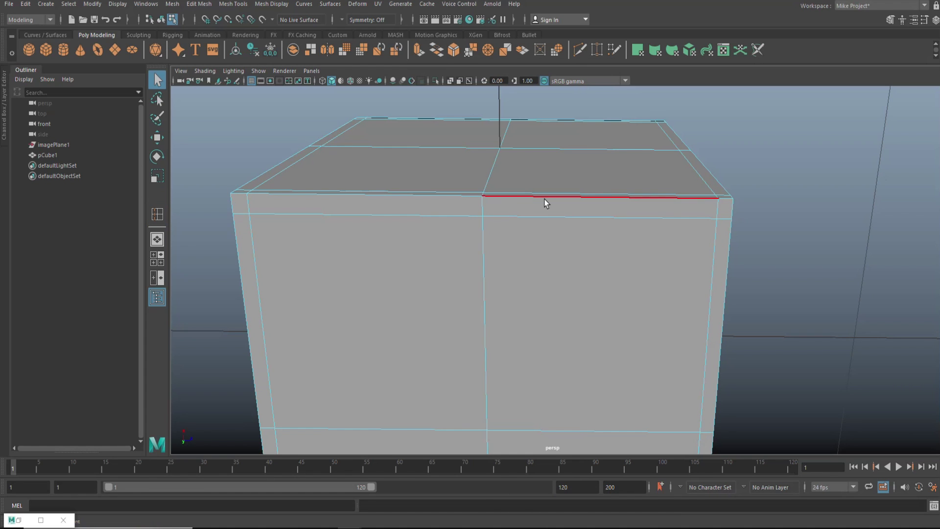
left_click(470, 199)
left_click_drag(627, 325, 564, 356, "alt")
left_click(514, 353)
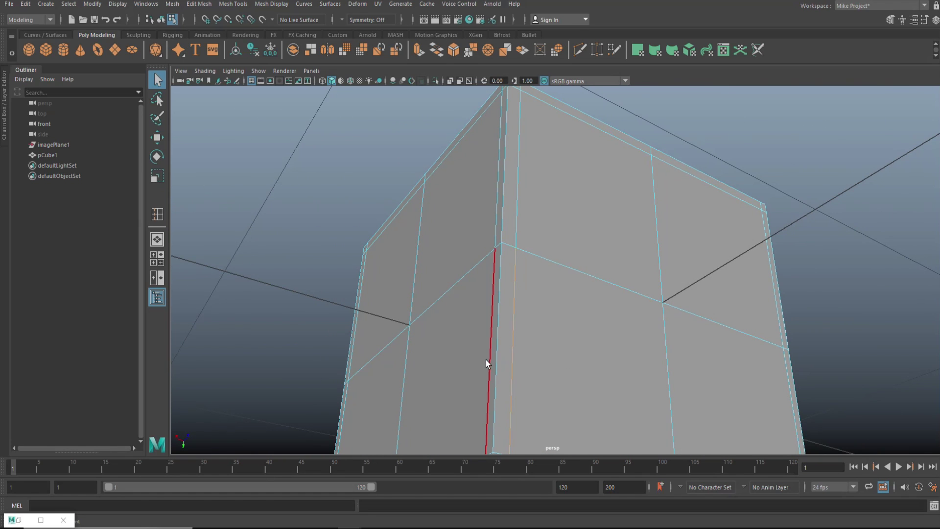
mouse_move(574, 271)
left_mouse_down("alt")
mouse_move(548, 315)
mouse_move(562, 262)
left_mouse_up("alt")
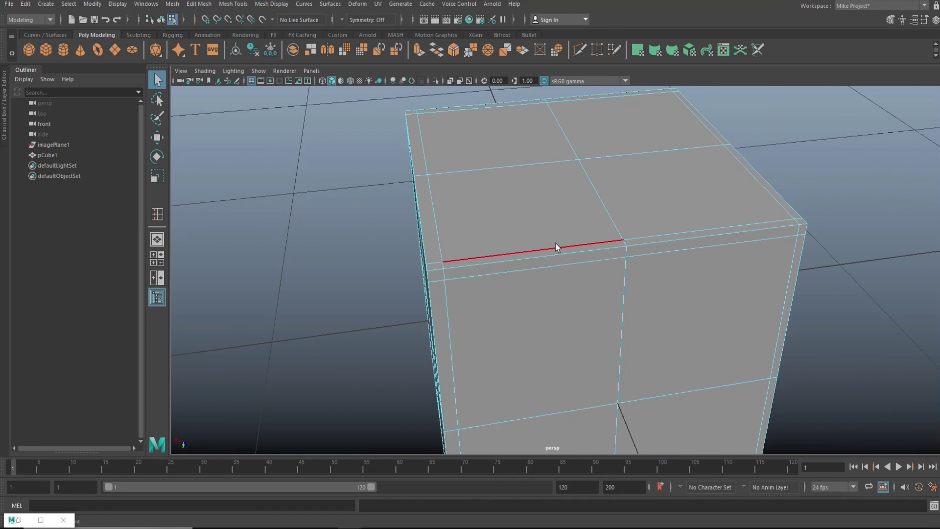
left_click(564, 267)
scroll(760, 330, "down", 3)
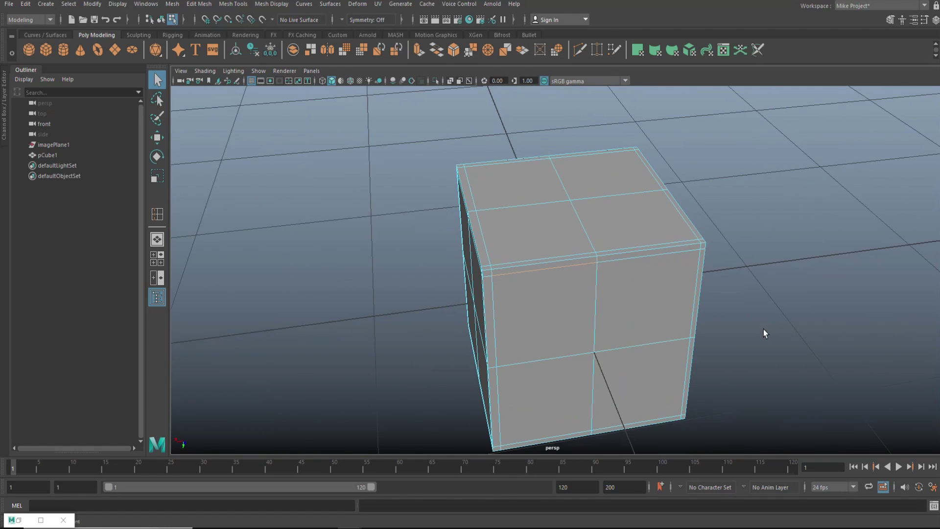
left_click_drag(761, 330, 742, 309, "alt")
right_click_drag(743, 310, 648, 197, "alt")
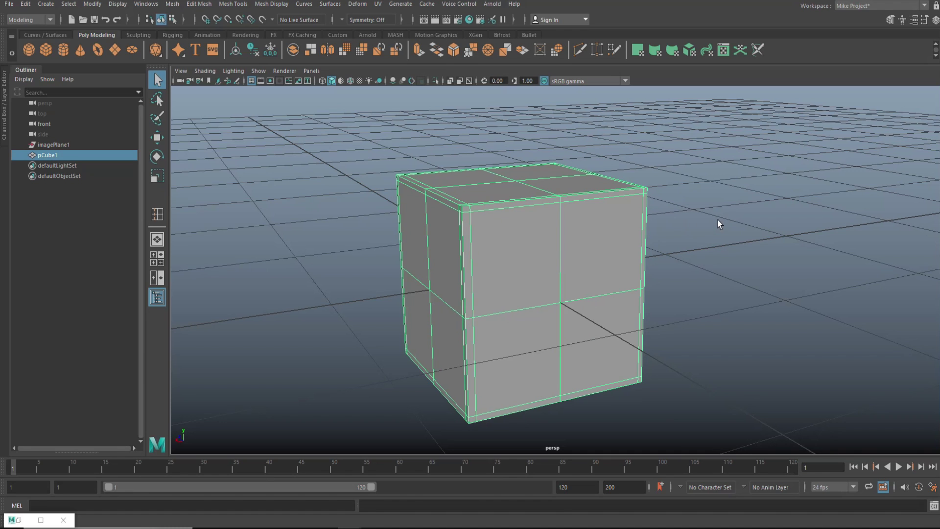
- Preview the cube smoothed with 3 from a lower front angle, then revert with 1
key("3")
left_click(744, 241)
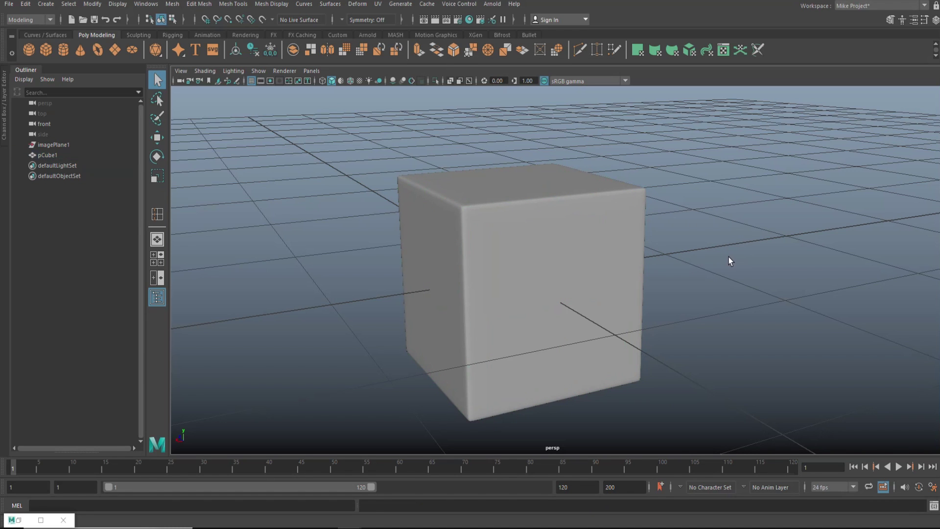
left_click_drag(722, 244, 693, 272, "alt")
left_click(528, 224)
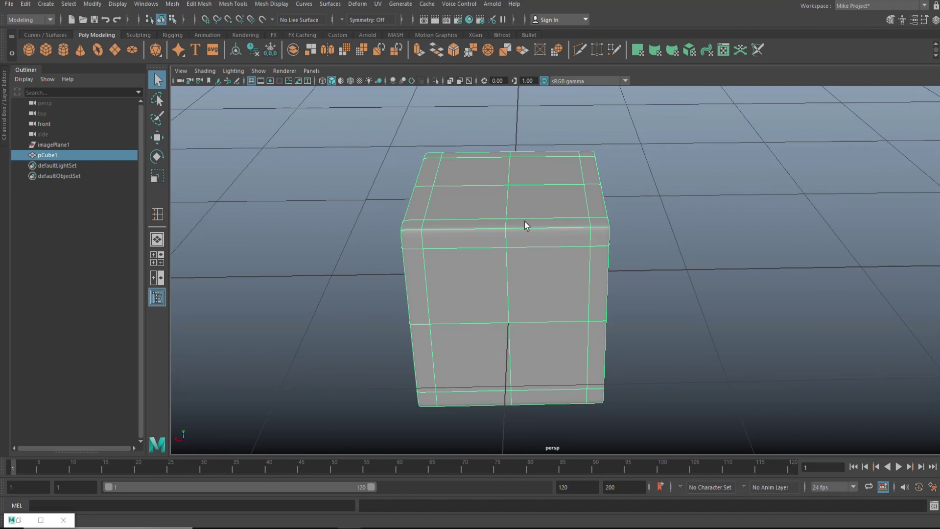
key("1")
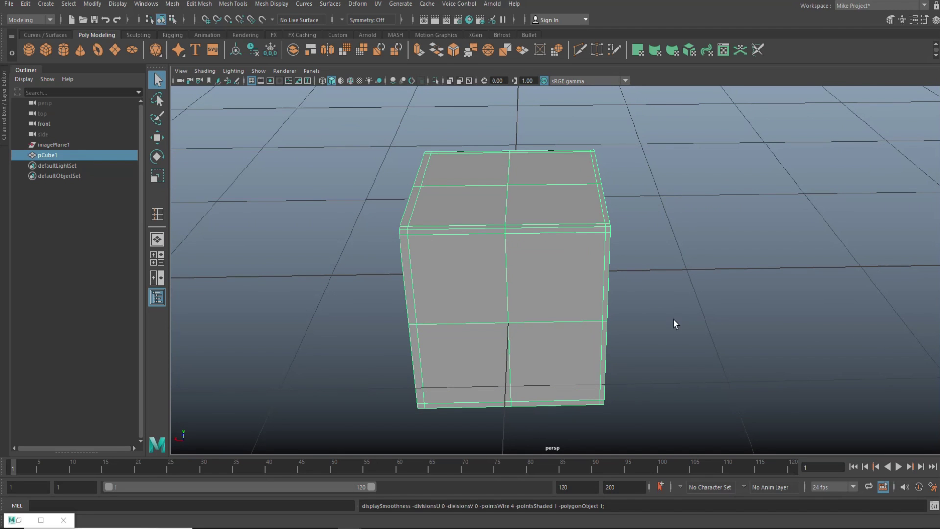
- In face mode, select the four faces on the cube's front side
mouse_move(725, 340)
left_mouse_down("alt")
mouse_move(724, 323)
mouse_move(698, 354)
mouse_move(711, 359)
mouse_move(713, 346)
mouse_move(698, 338)
mouse_move(711, 335)
left_mouse_up("alt")
right_click_drag(460, 234, 462, 258)
left_click(462, 257)
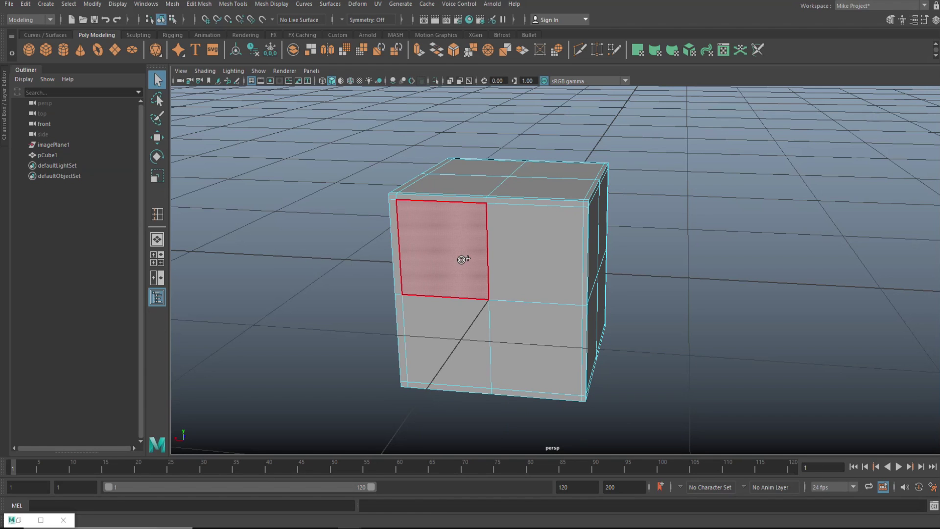
mouse_move(461, 259)
left_mouse_down("shift")
mouse_move(531, 260)
mouse_move(490, 331)
mouse_move(519, 332)
left_mouse_up("shift")
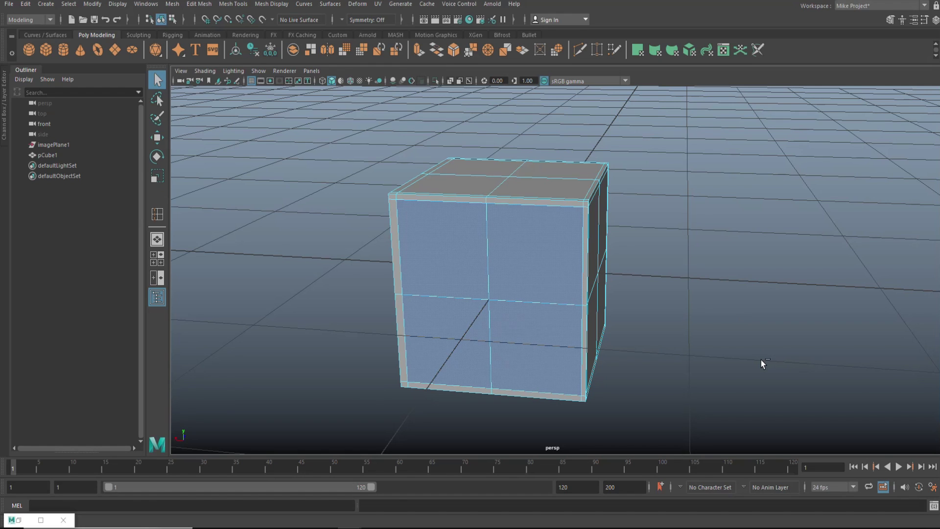
- Extrude the four front faces with Offset 0.02, then reselect those four faces
key("ctrl+e")
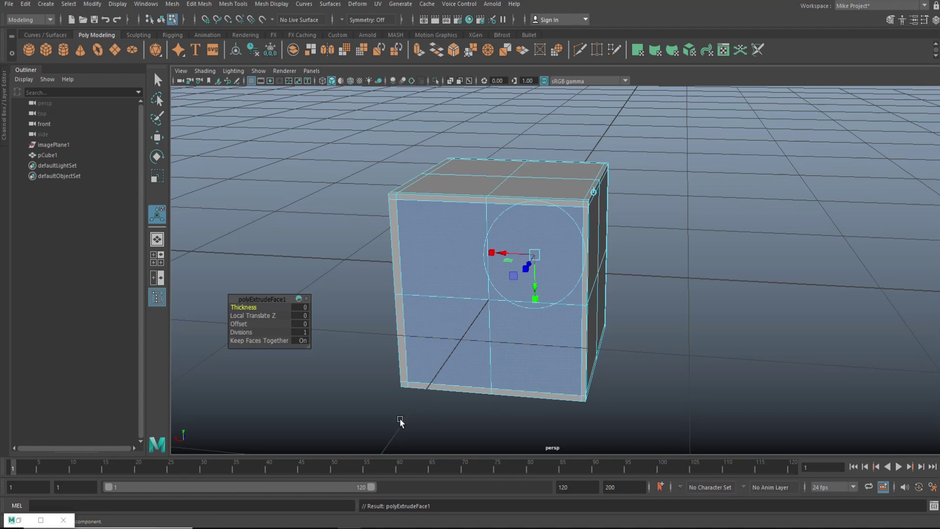
left_click(301, 324)
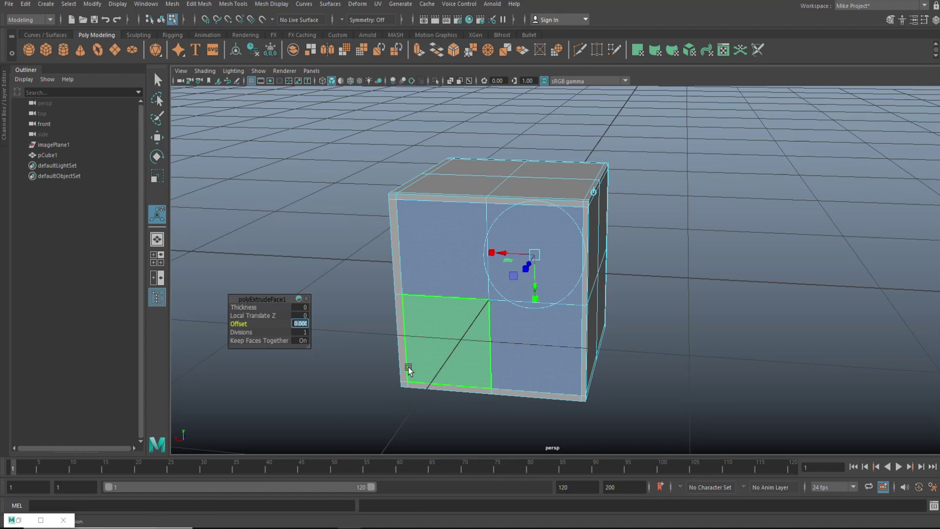
type("0")
key("Return")
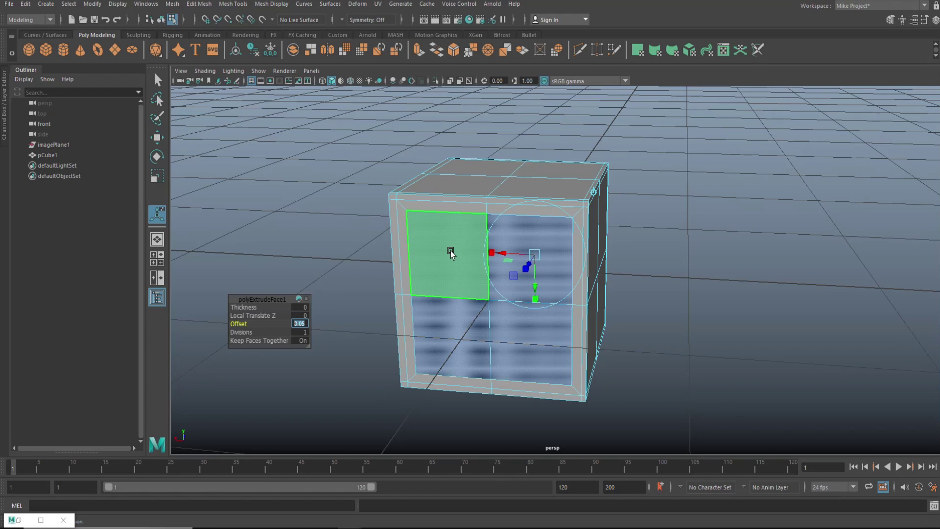
type("0.02")
key("Return")
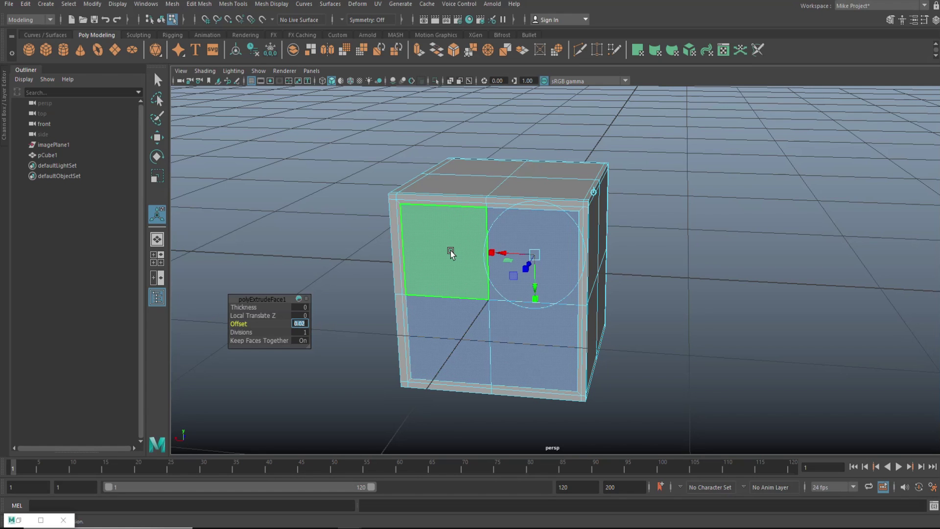
left_click(312, 220)
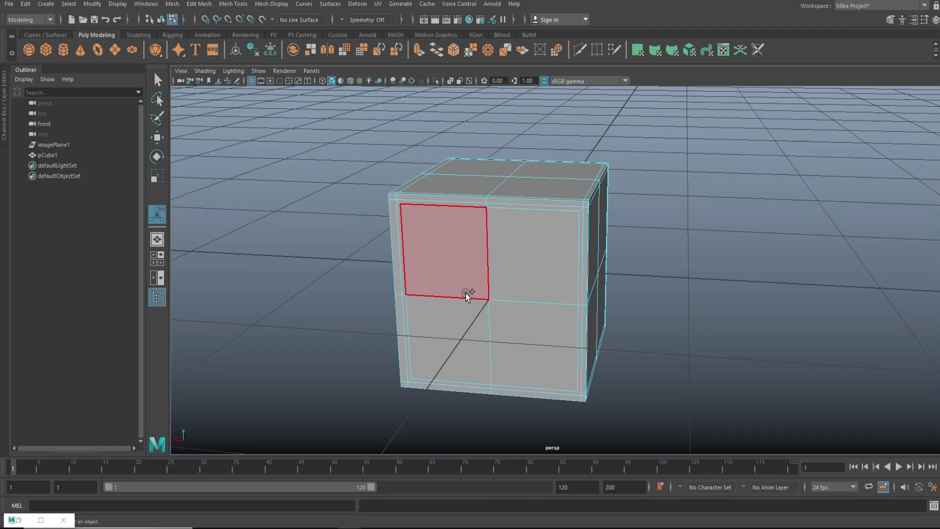
mouse_move(468, 294)
left_mouse_down()
mouse_move(524, 266)
mouse_move(515, 329)
mouse_move(468, 332)
left_mouse_up()
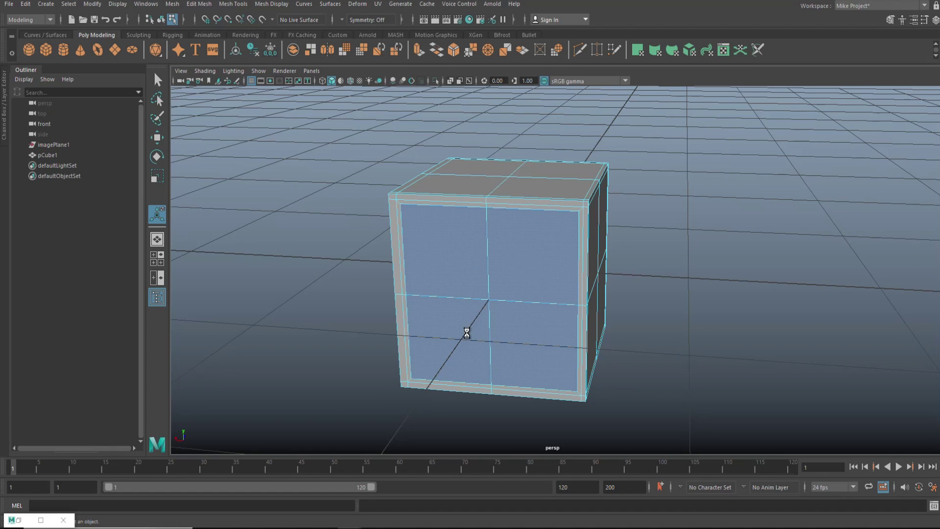
- Extrude the front faces again with a 0.0 offset and push the inset slightly inward
key("ctrl+e")
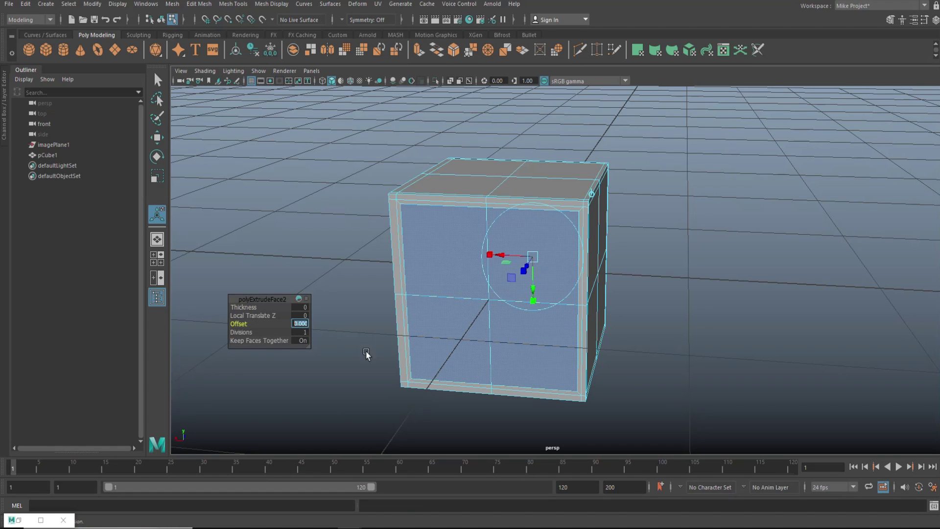
type("0.0")
key("Return")
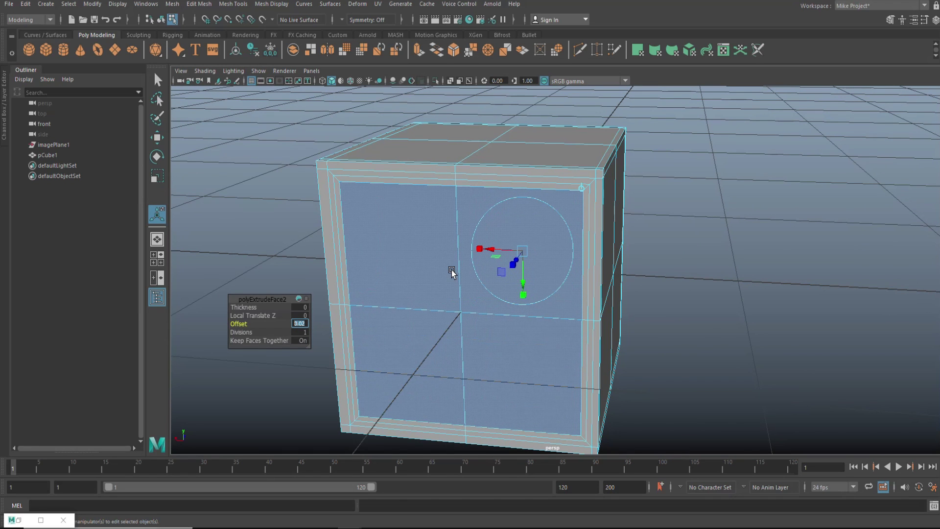
left_click_drag(451, 272, 434, 268, "alt")
left_click_drag(287, 293, 304, 290, "alt")
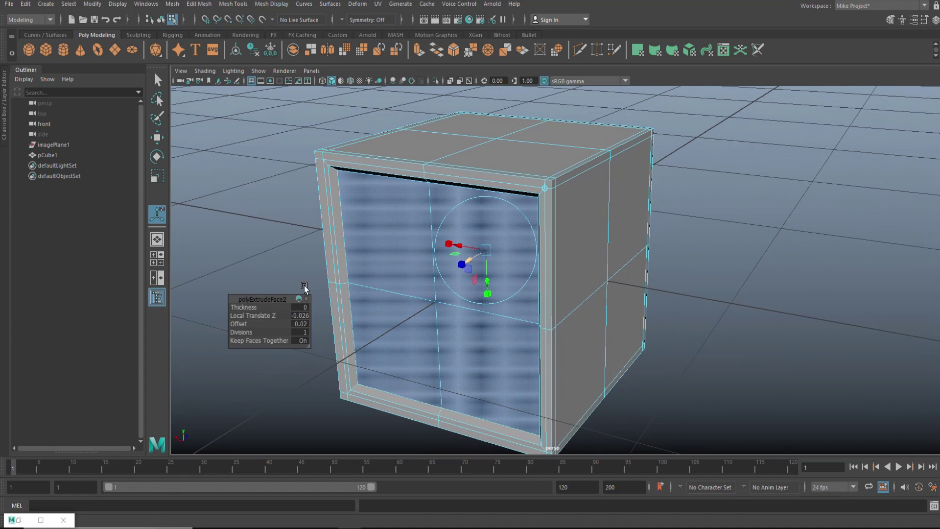
left_click(267, 217)
scroll(294, 255, "down", 3)
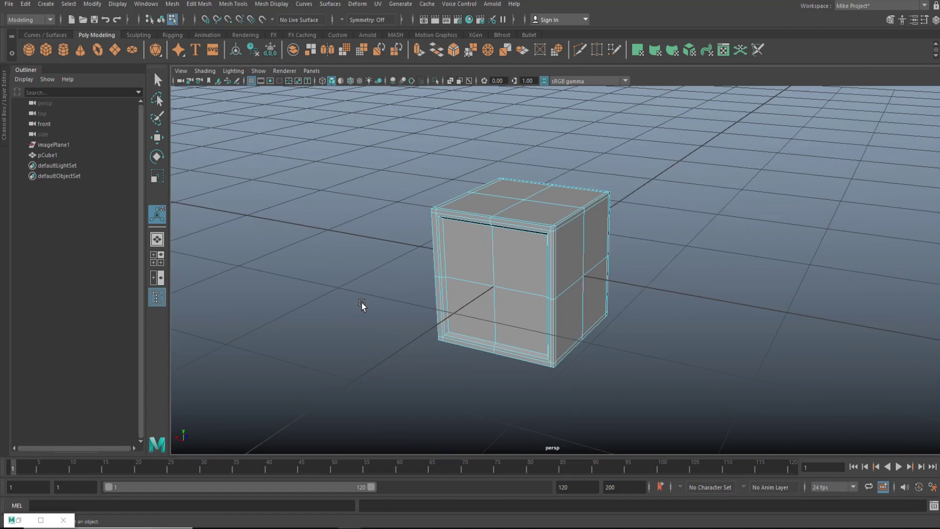
mouse_move(386, 320)
left_mouse_down("alt")
mouse_move(352, 298)
mouse_move(352, 311)
mouse_move(331, 319)
mouse_move(380, 311)
mouse_move(379, 328)
left_mouse_up("alt")
scroll(505, 331, "up", 3)
scroll(506, 330, "down", 6)
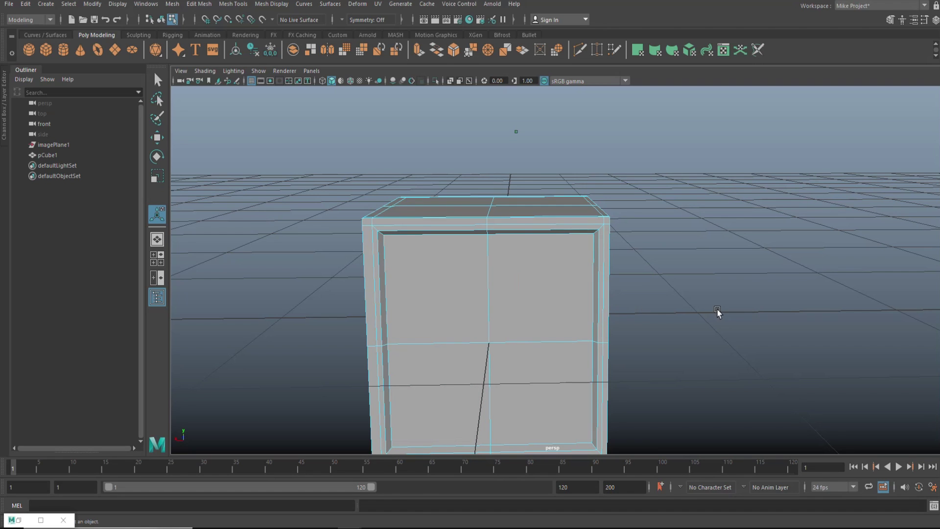
- Undo both front-face extrusion steps and orbit to check the plain cube
key("ctrl+z")
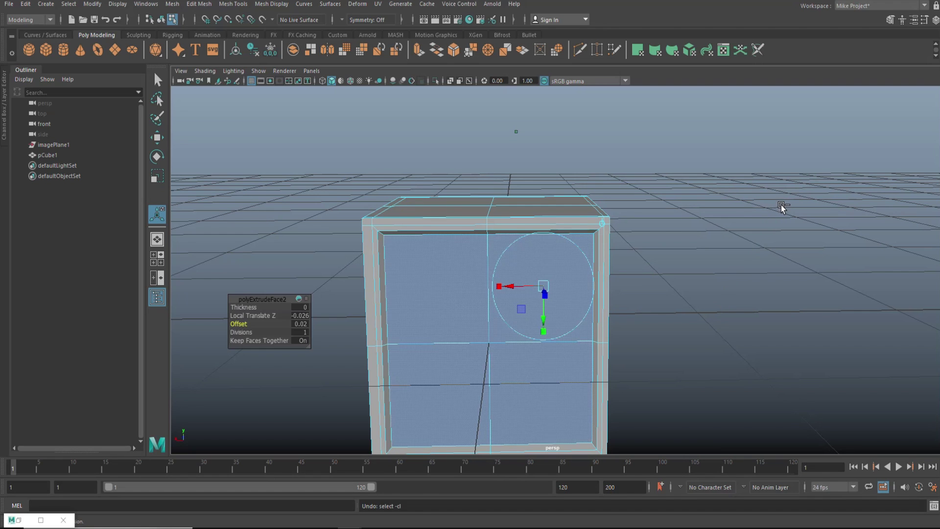
key("ctrl+z")
key("ctrl+z")
key("ctrl+z")
key("ctrl+z")
key("ctrl+z")
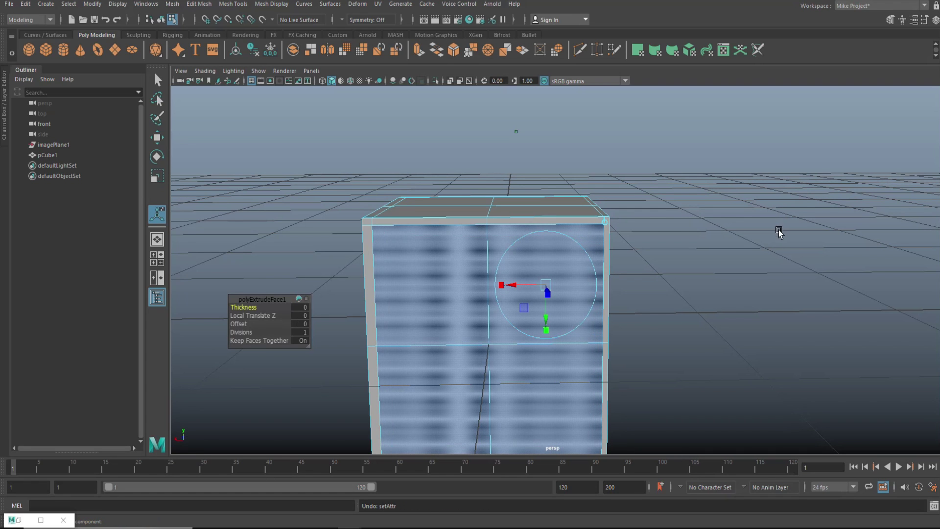
left_click_drag(778, 240, 706, 284, "alt")
left_click(754, 272)
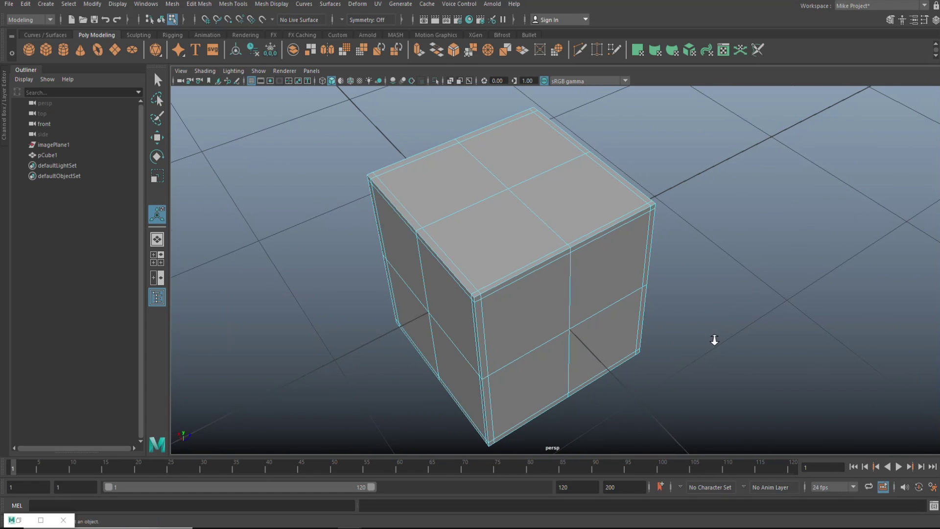
scroll(714, 341, "up", 3)
left_click_drag(711, 341, 618, 342, "alt")
- Set Insert Edge Loop to Multiple edge loops and add vertical and horizontal loops to the cube
left_click(358, 4)
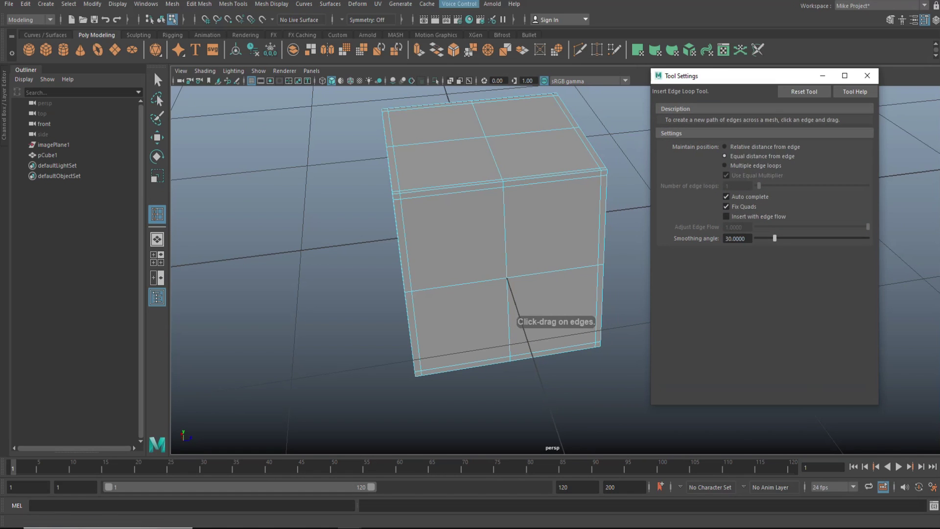
left_click(725, 166)
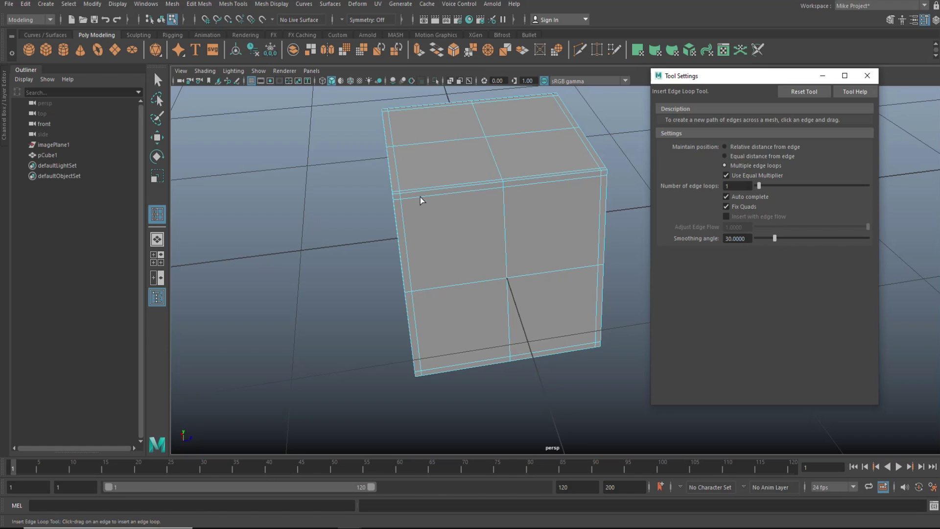
left_click(450, 188)
left_click_drag(554, 173, 556, 174)
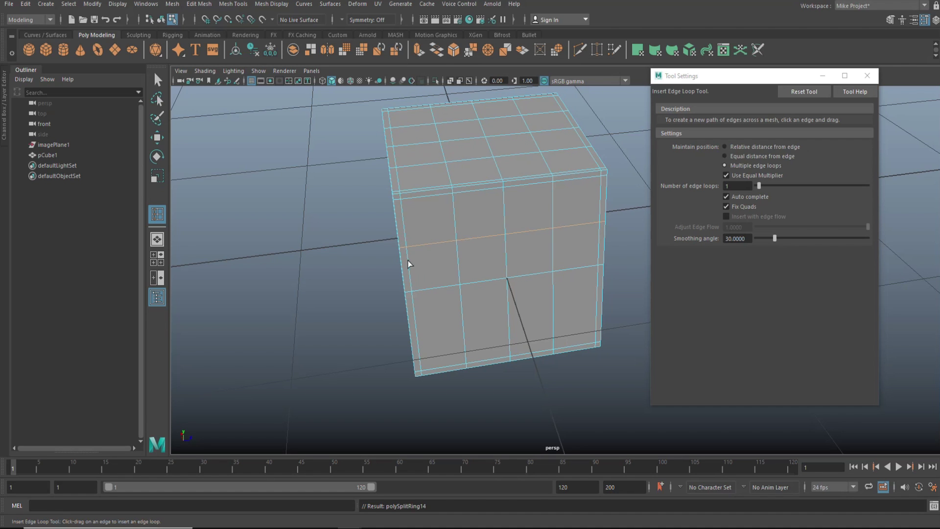
left_click(416, 322)
- Orbit and zoom around the cube to inspect its denser quad grid and underside
left_click_drag(289, 344, 317, 337, "alt")
scroll(295, 325, "down", 3)
scroll(292, 330, "up", 3)
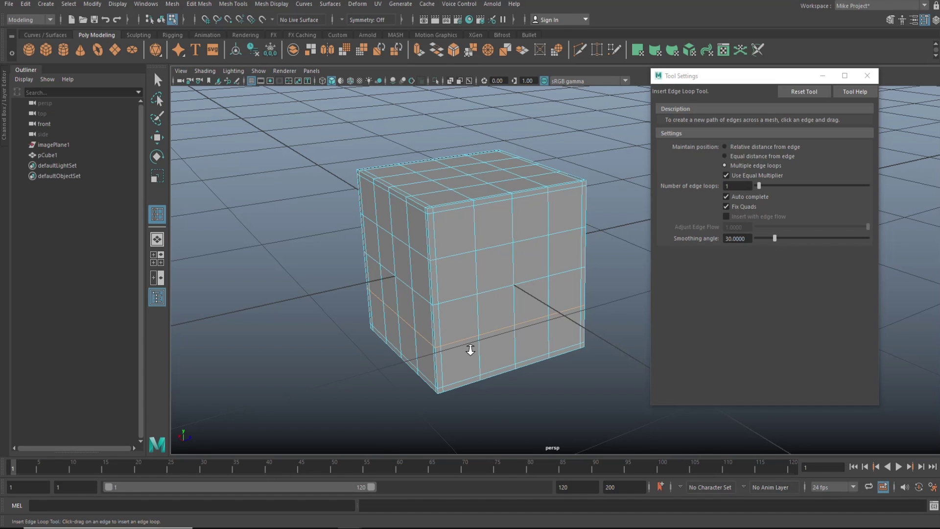
scroll(470, 350, "up", 2)
left_click_drag(502, 363, 499, 392, "alt")
scroll(432, 411, "up", 3)
scroll(451, 414, "up", 1)
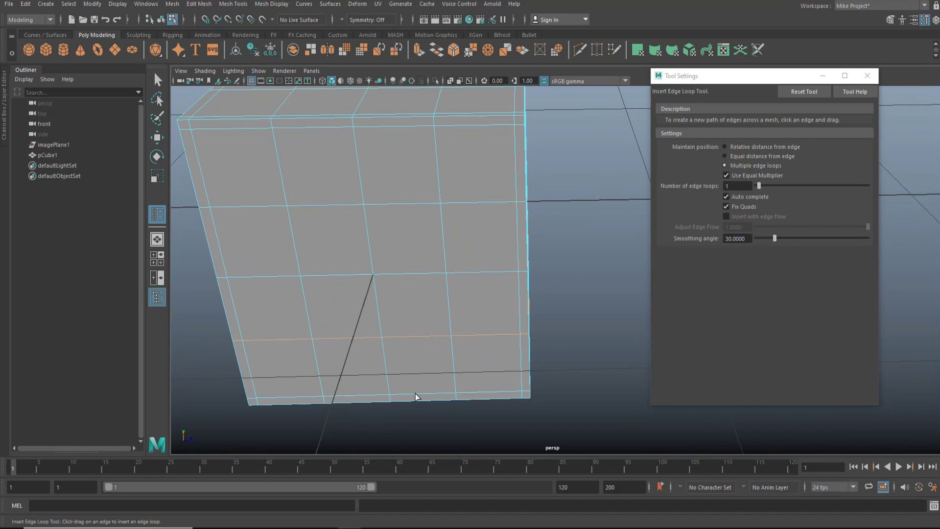
scroll(415, 392, "down", 5)
scroll(415, 394, "up", 2)
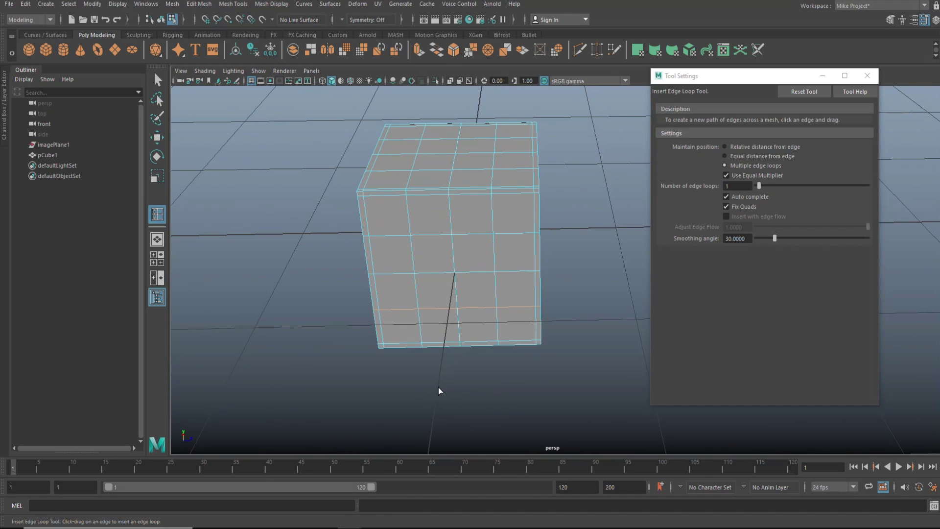
- Slide an edge loop with the Move tool and pick front faces, then undo those changes
key("q")
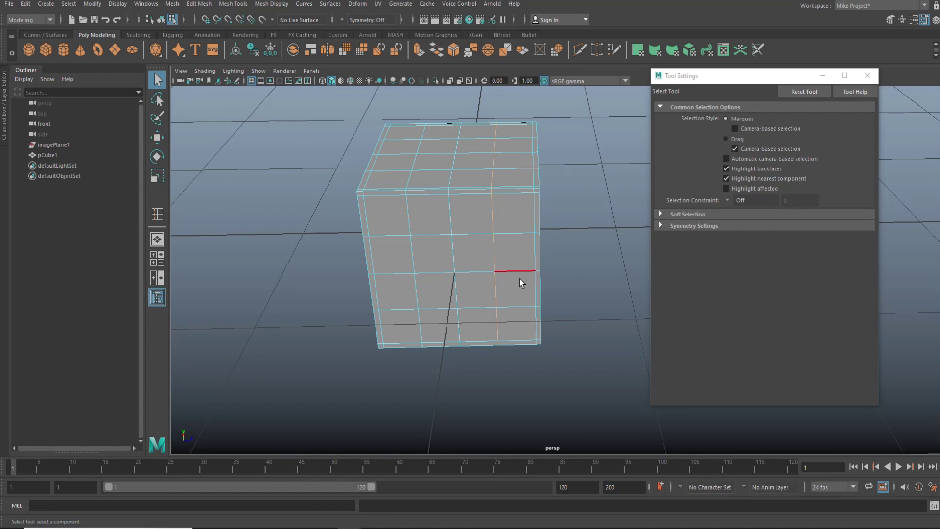
key("w")
left_click_drag(543, 228, 562, 231)
double_click(410, 229)
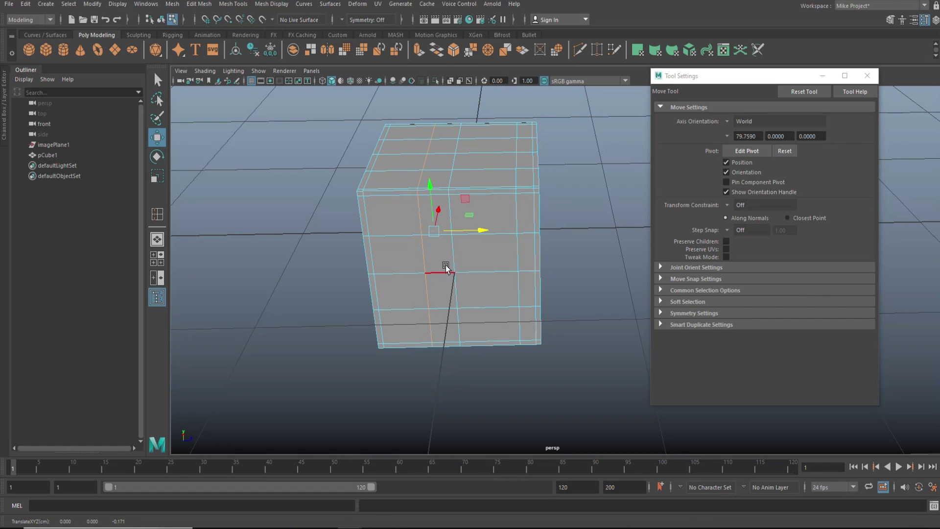
right_click_drag(444, 250, 443, 278)
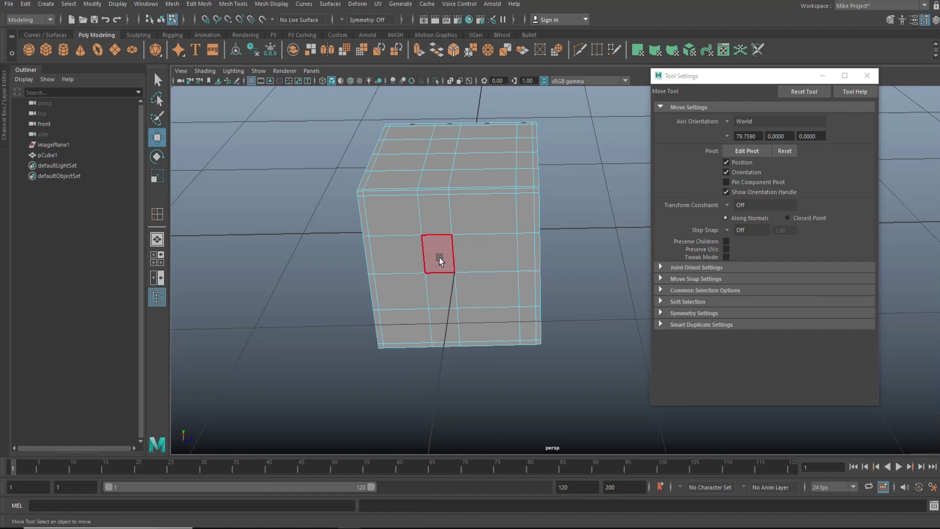
left_click(439, 257)
left_click(496, 261, "shift")
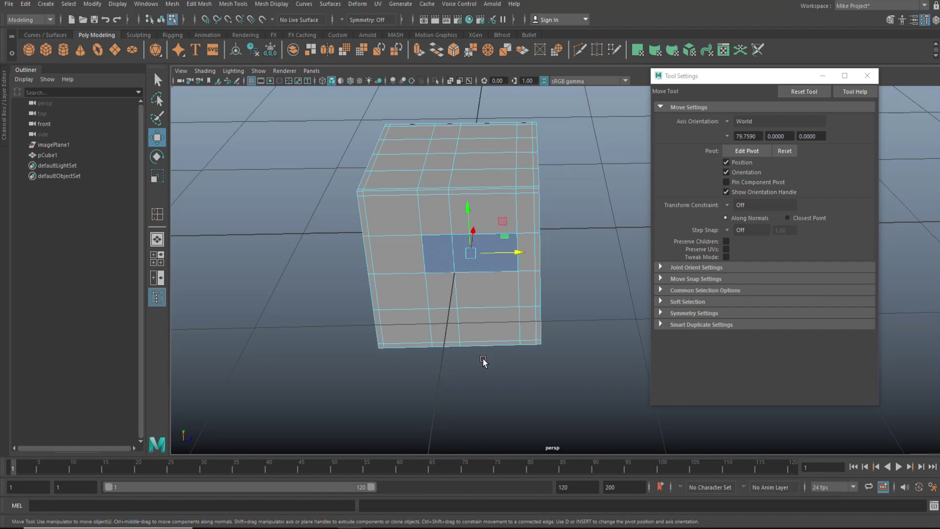
key("ctrl+z")
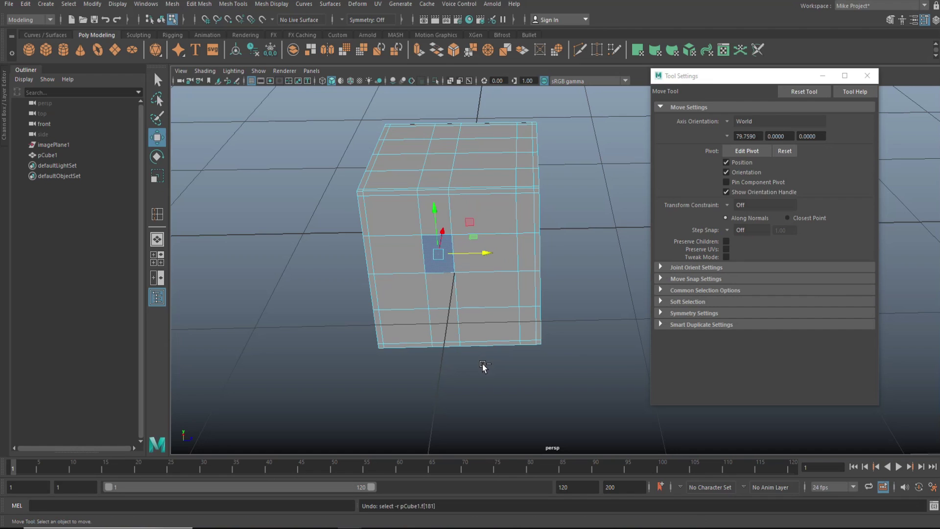
key("ctrl+z")
key("ctrl+z")
key("ctrl+z")
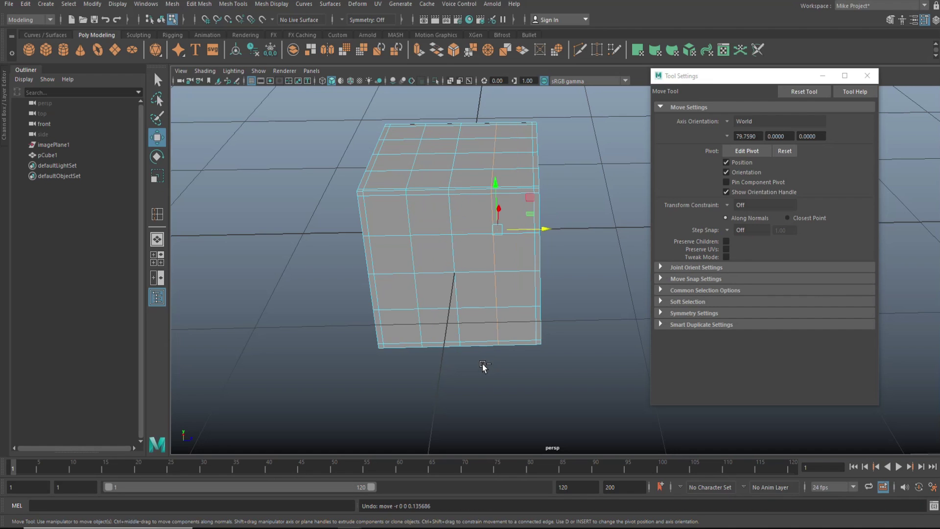
- Clear the face selection, switch to object mode, and delete pCube1
left_click_drag(442, 261, 474, 288, "shift")
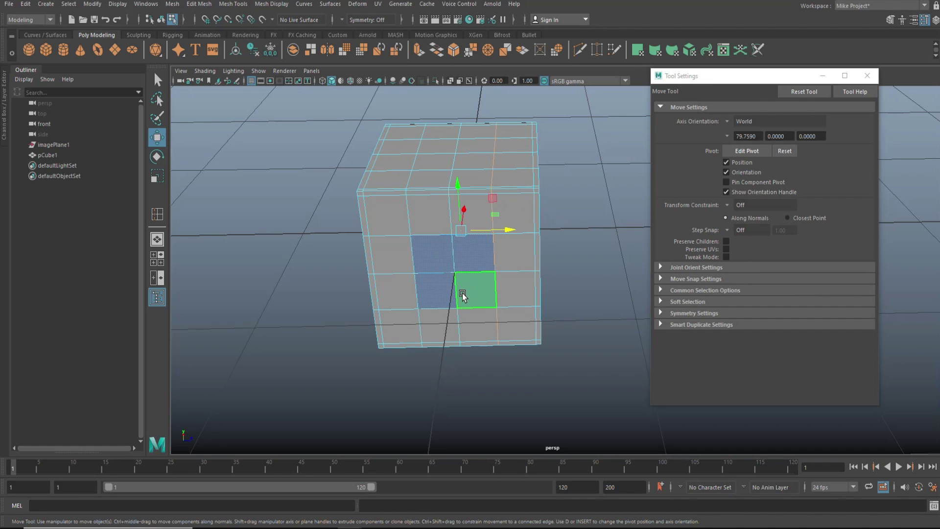
left_click(274, 297)
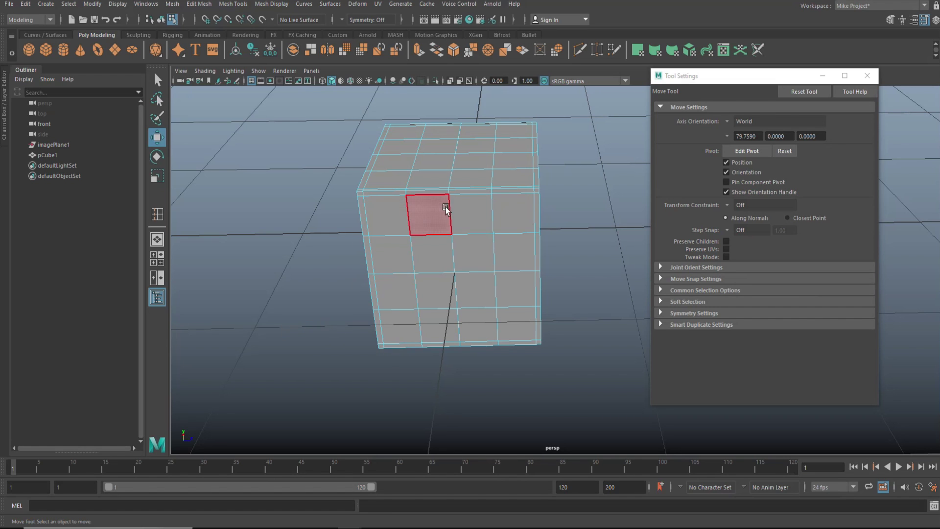
right_click_drag(503, 225, 556, 192)
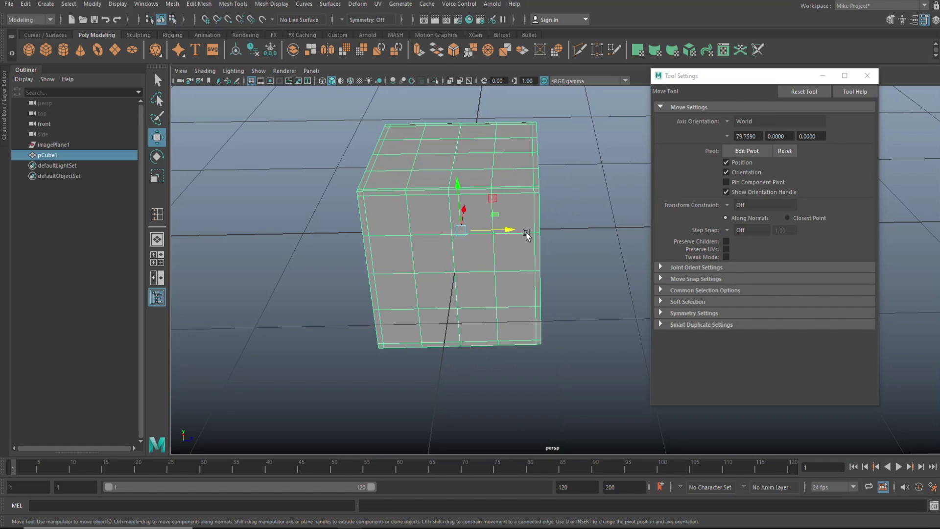
key("Delete")
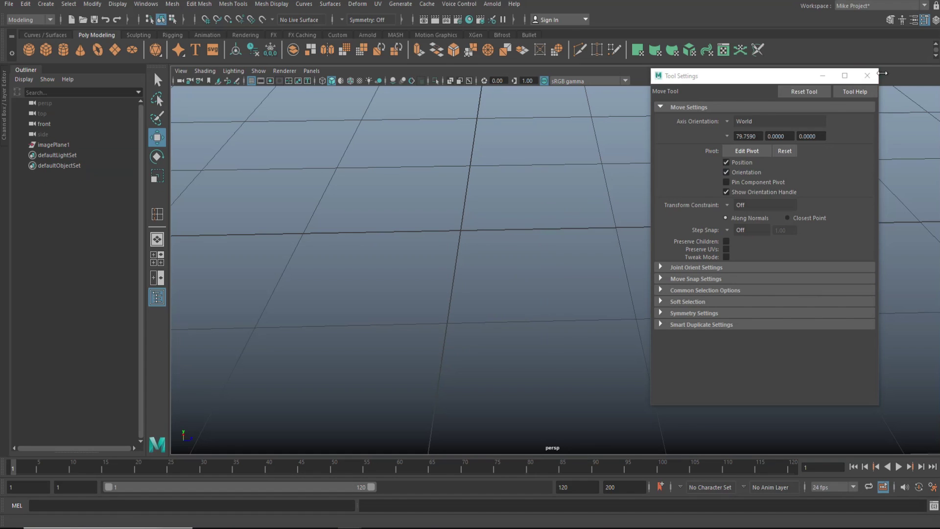
- Create a new polygon plane, pPlane1, at the grid origin
left_click(867, 76)
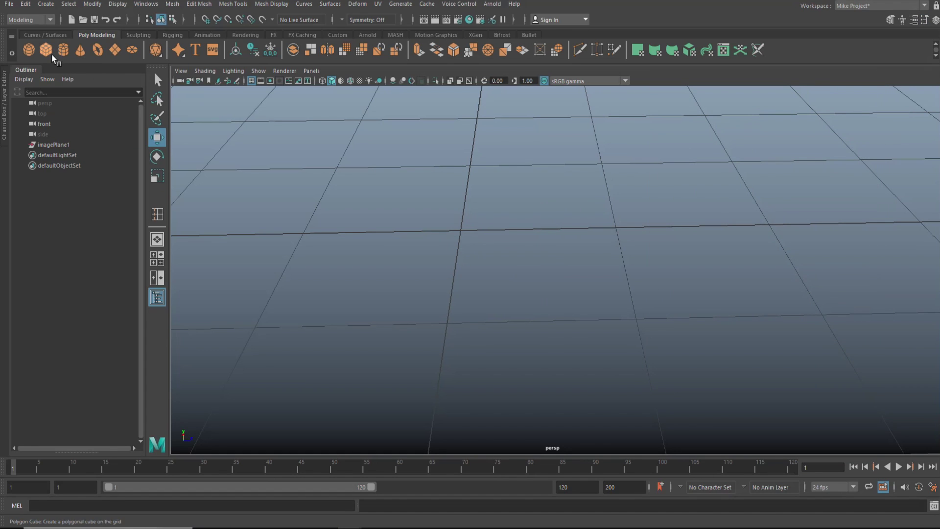
left_click(115, 52)
left_click_drag(519, 326, 501, 345, "alt")
- Set pPlane1's Subdivisions Width and Height to 6 and close the Attribute Editor
key("ctrl+a")
left_click(705, 79)
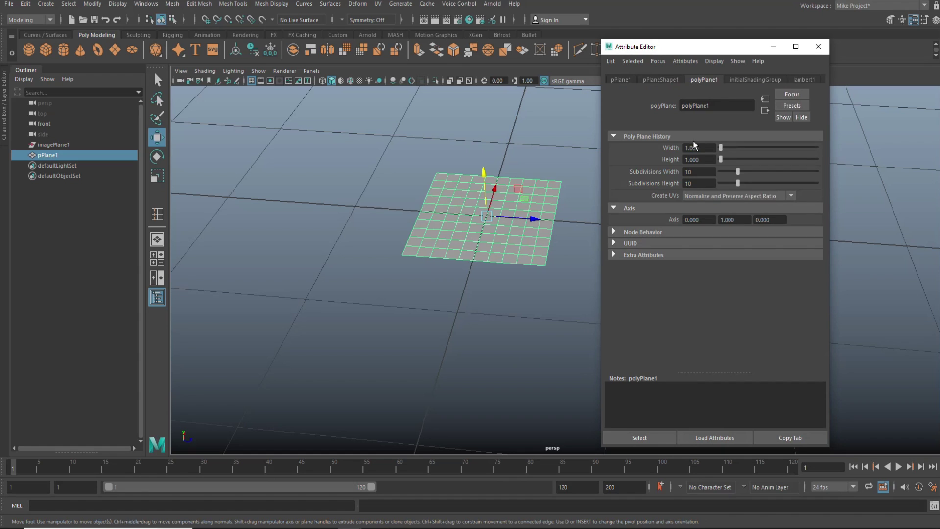
left_click(712, 172)
left_click(707, 181)
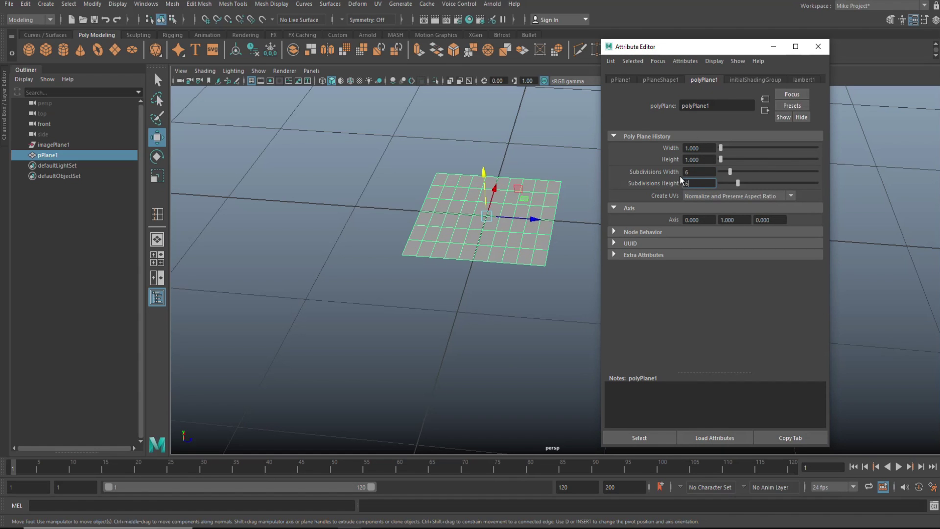
left_click(697, 171)
scroll(431, 308, "up", 2)
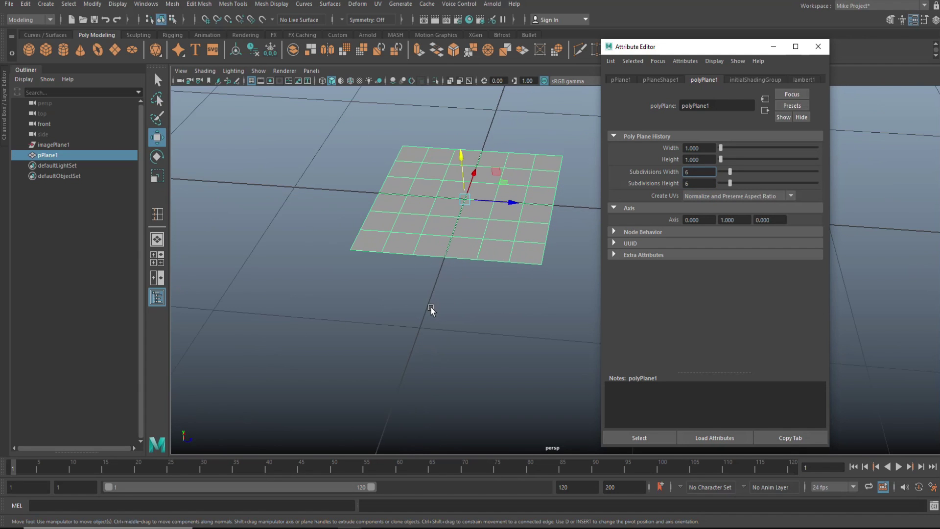
middle_click_drag(395, 304, 348, 319, "alt")
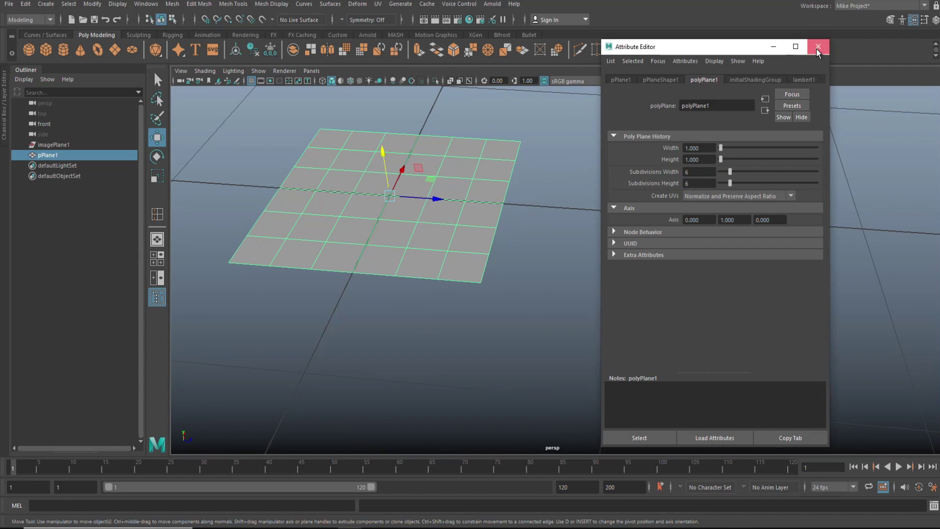
left_click(817, 46)
left_click_drag(695, 161, 647, 239, "alt")
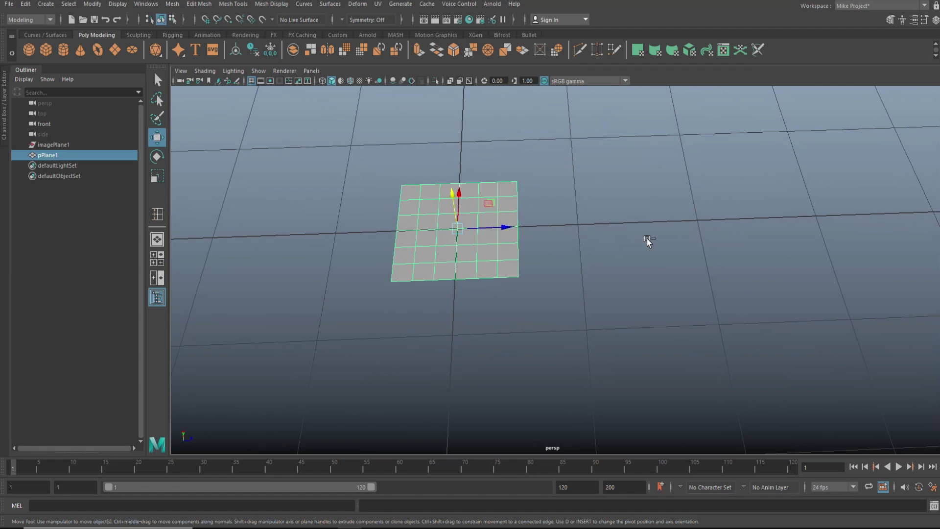
- Duplicate the plane, move the copy beside the original, and switch to wireframe display
key("ctrl+d")
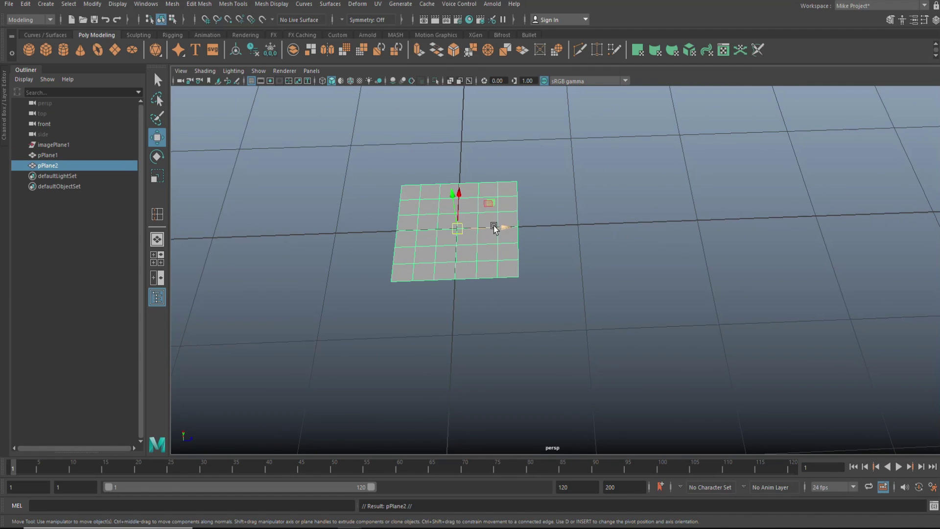
left_click_drag(504, 228, 674, 234)
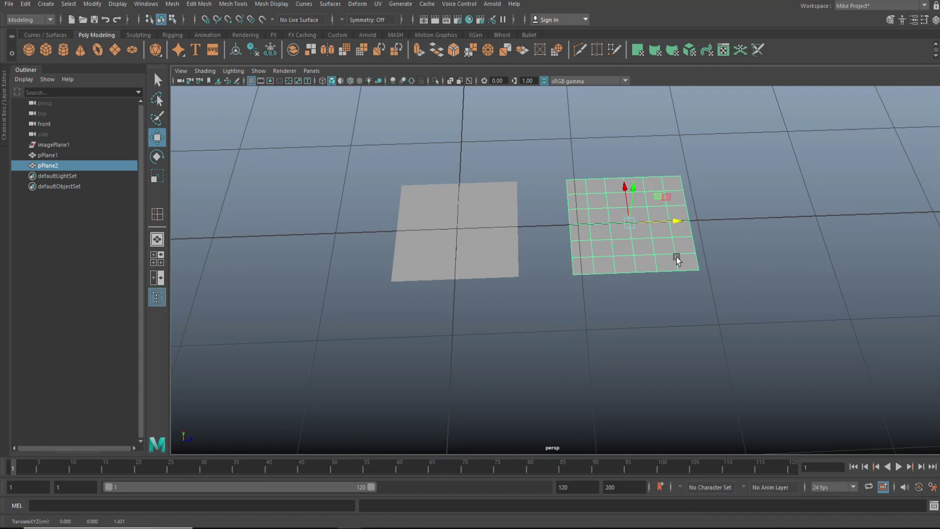
key("4")
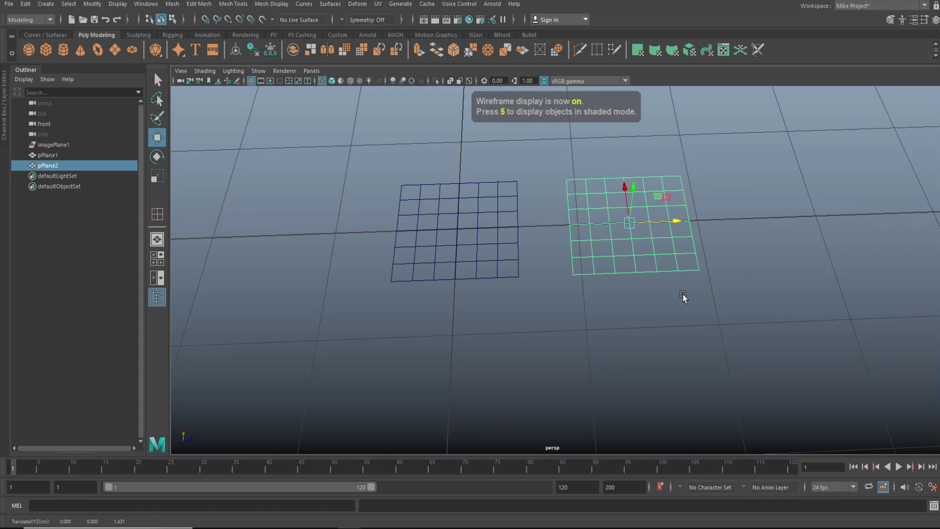
middle_click_drag(683, 297, 540, 324, "alt")
scroll(509, 321, "up", 3)
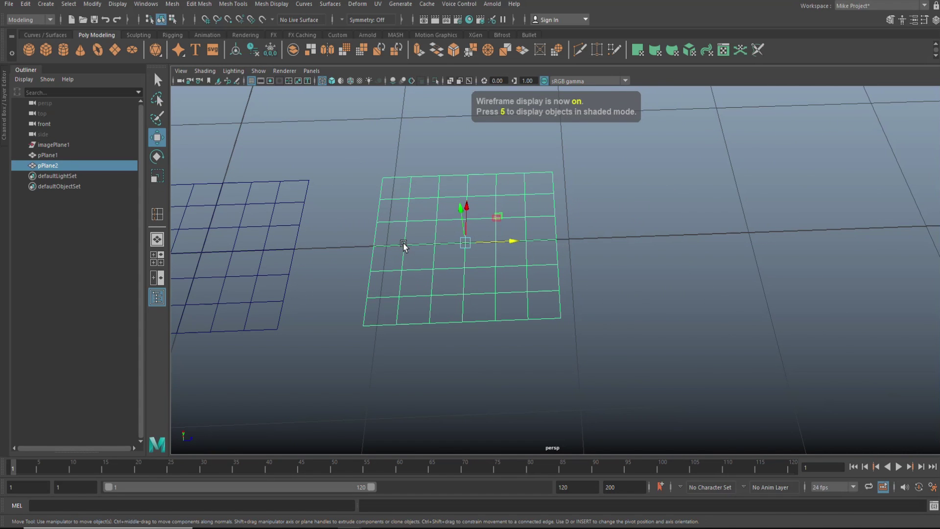
- Delete an edge and an edge loop from the copied plane
right_click_drag(403, 245, 405, 238)
left_click(406, 236)
key("Delete")
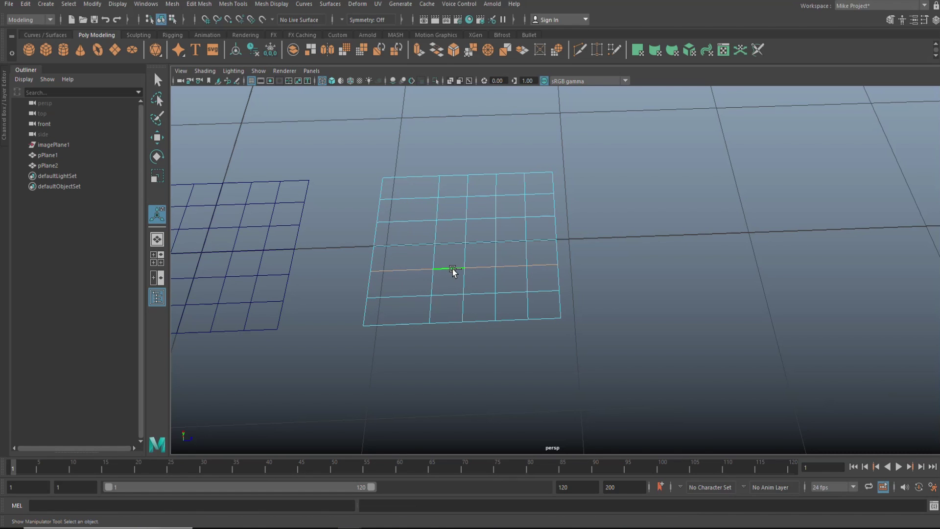
key("Delete")
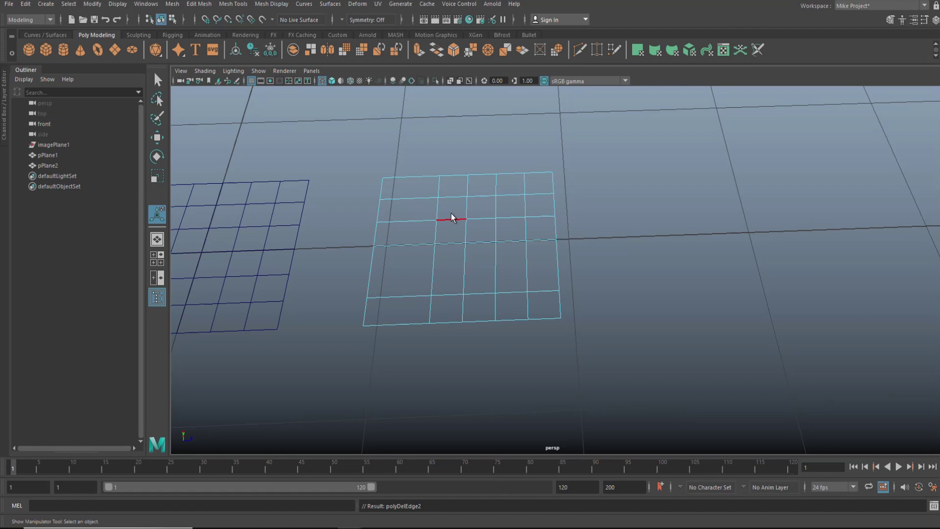
- Drag five vertices of the copy in different directions to warp its grid
right_click_drag(450, 218, 451, 214)
key("q")
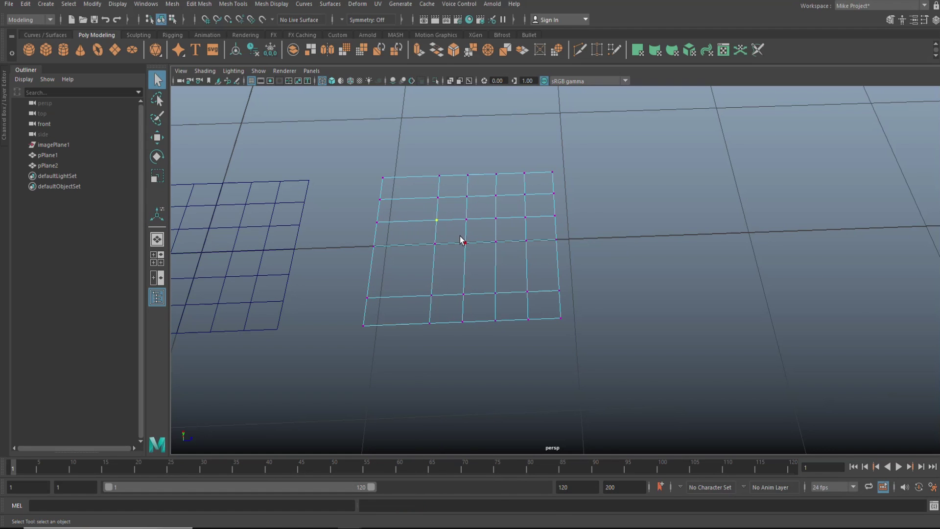
key("w")
left_click_drag(480, 220, 445, 218)
left_click(463, 293)
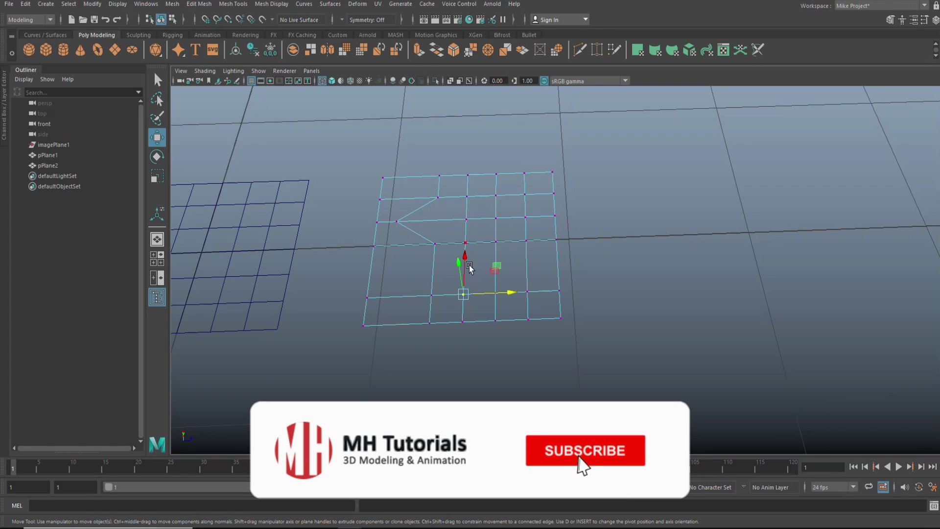
left_click_drag(468, 264, 467, 227)
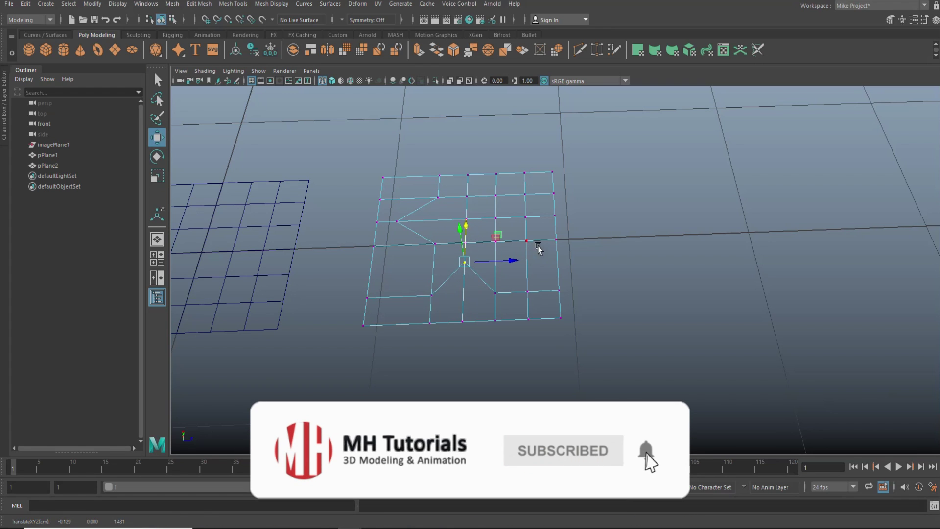
left_click(525, 237)
left_click_drag(576, 239, 599, 246)
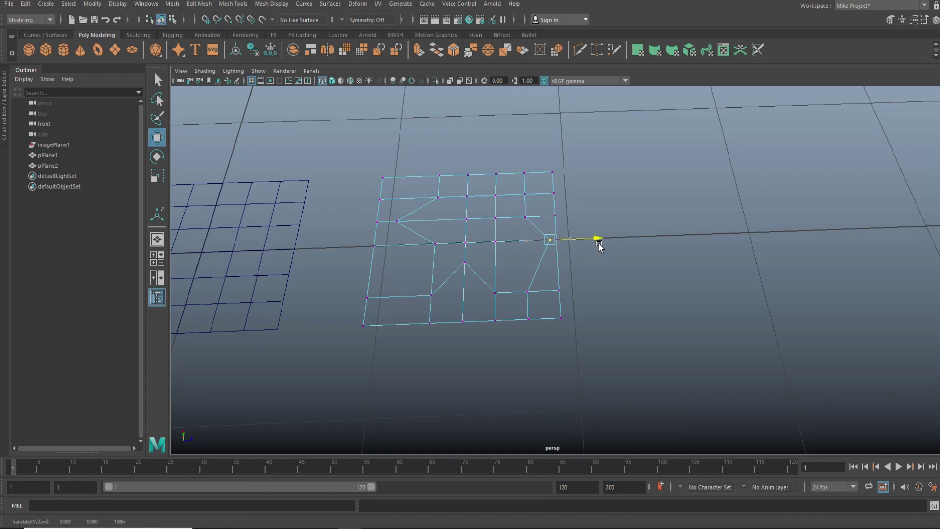
left_click(494, 195)
left_click_drag(543, 196, 516, 196)
left_click(465, 244)
left_click_drag(466, 244, 448, 235)
left_click(638, 227)
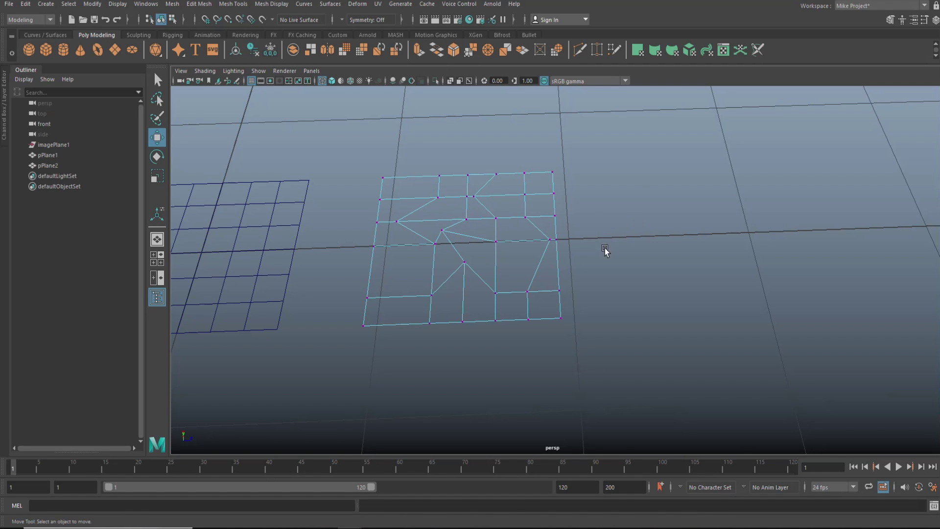
- In front view, pull the raised vertex back down so the copy stays flat
left_click_drag(580, 304, 585, 268, "alt")
left_click_drag(572, 337, 610, 348, "alt")
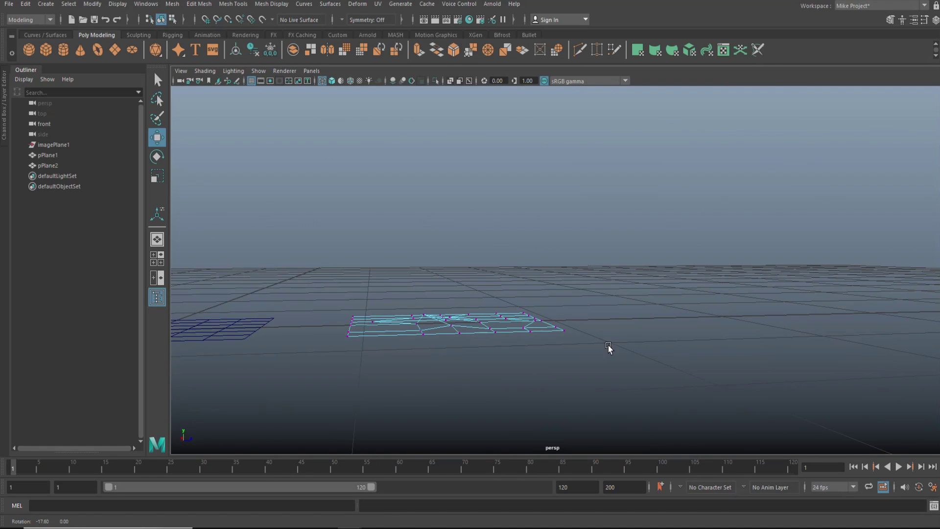
left_click(157, 258)
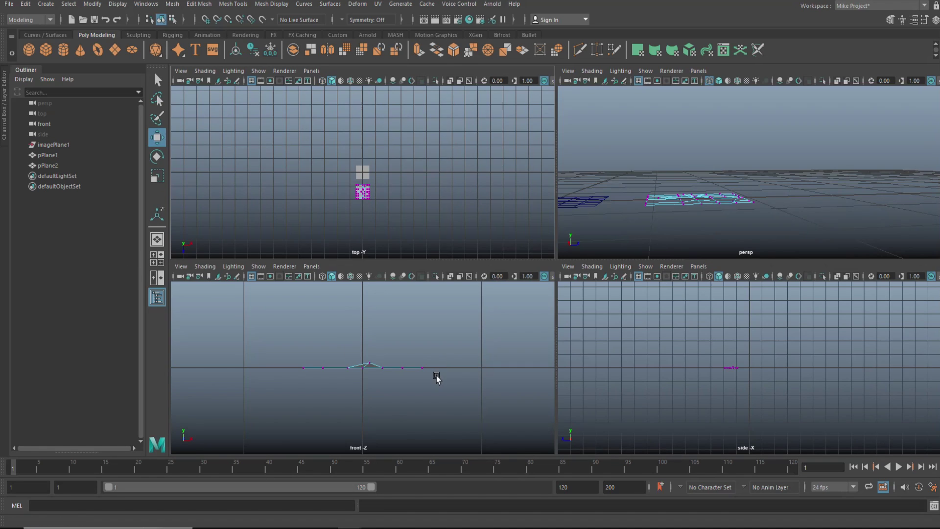
key("space")
scroll(605, 279, "up", 5)
right_click_drag(624, 228, 609, 218)
left_click(619, 204)
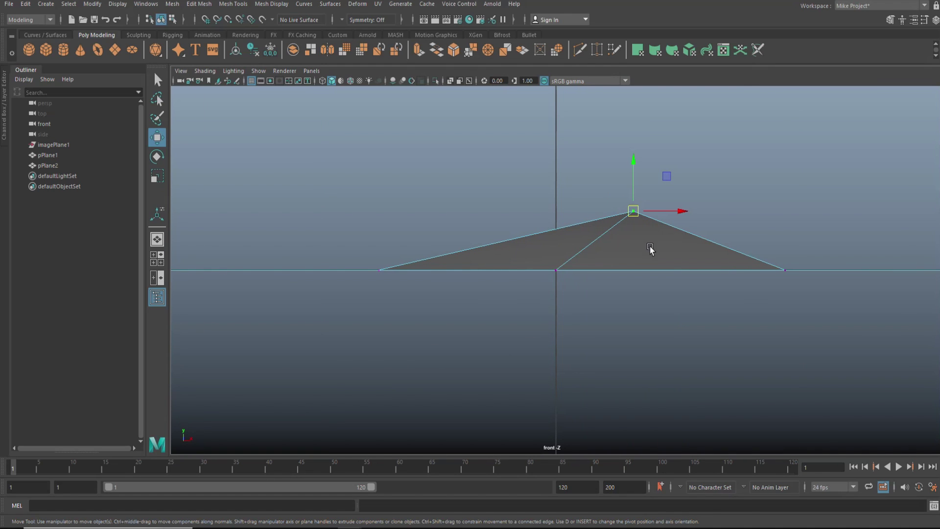
left_click_drag(635, 164, 606, 226)
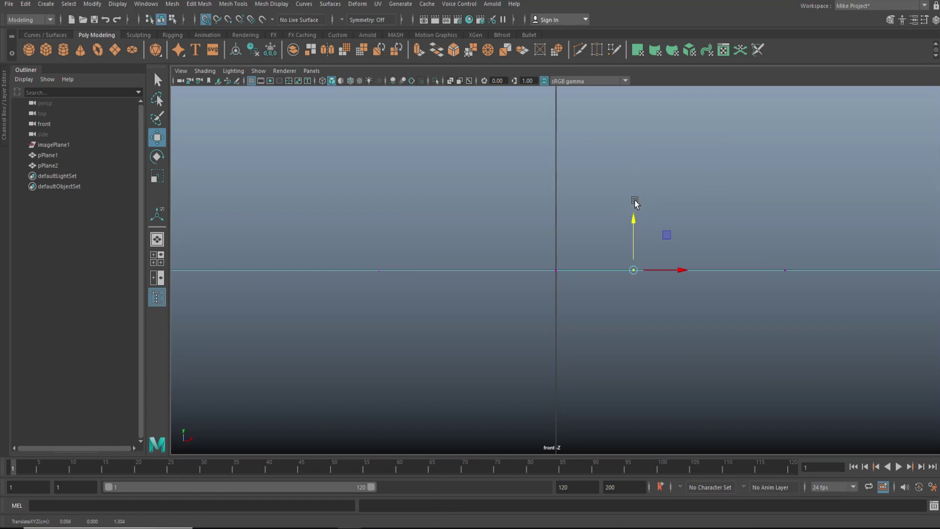
left_click(154, 258)
key("space")
- Select the clean plane pPlane1 and add a nonlinear Twist deformer
left_click_drag(543, 228, 512, 299, "alt")
right_click_drag(330, 235, 378, 218)
middle_click_drag(347, 312, 423, 288, "alt")
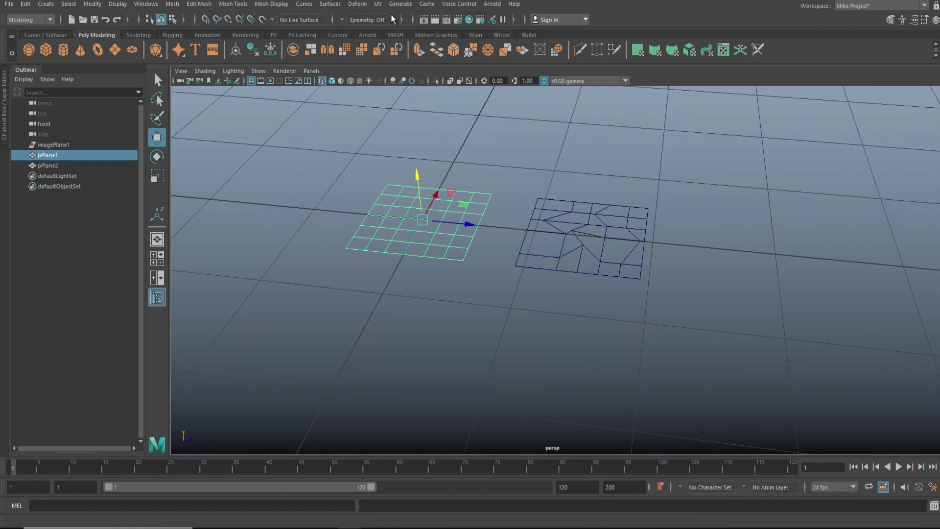
left_click(358, 5)
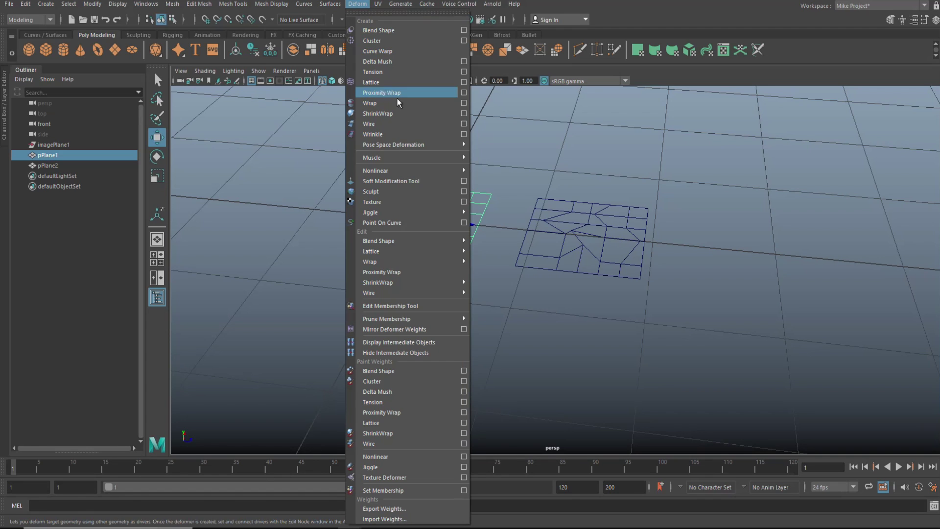
mouse_move(402, 171)
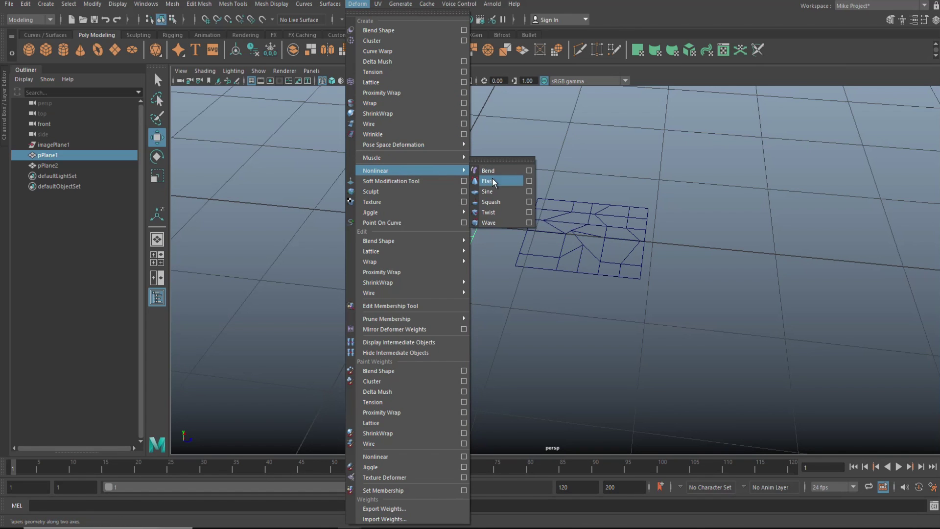
left_click(495, 212)
scroll(493, 216, "up", 2)
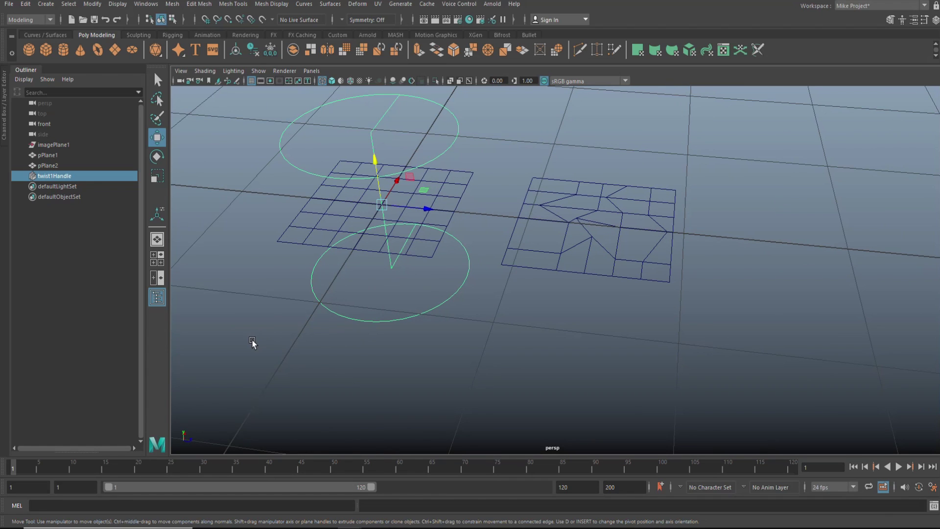
- Rotate the twist handle 90° onto its side and set Start Angle to -66.111
key("e")
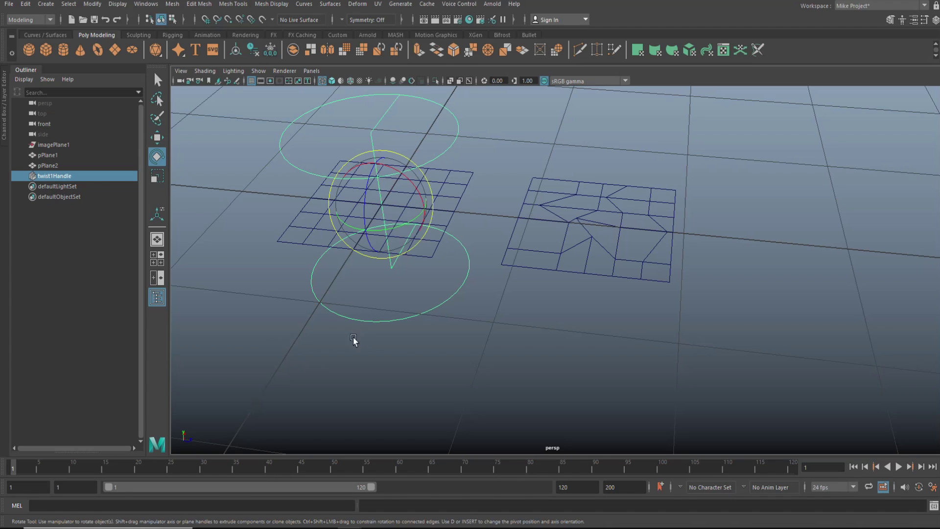
left_click_drag(365, 206, 367, 269)
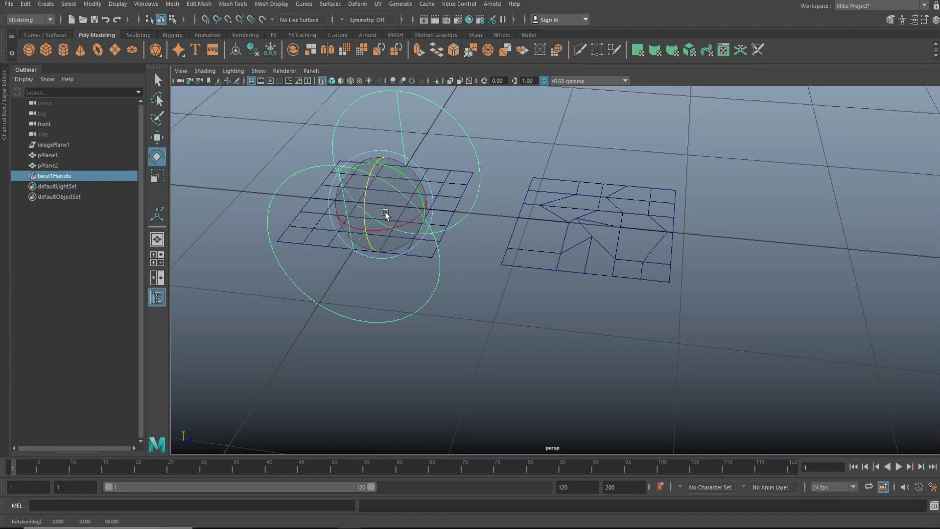
key("ctrl+a")
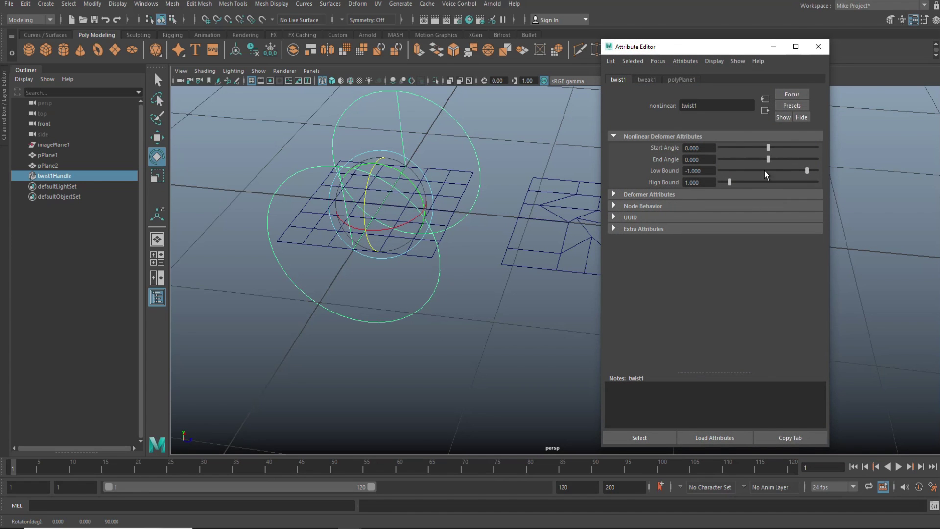
left_click_drag(768, 148, 765, 151)
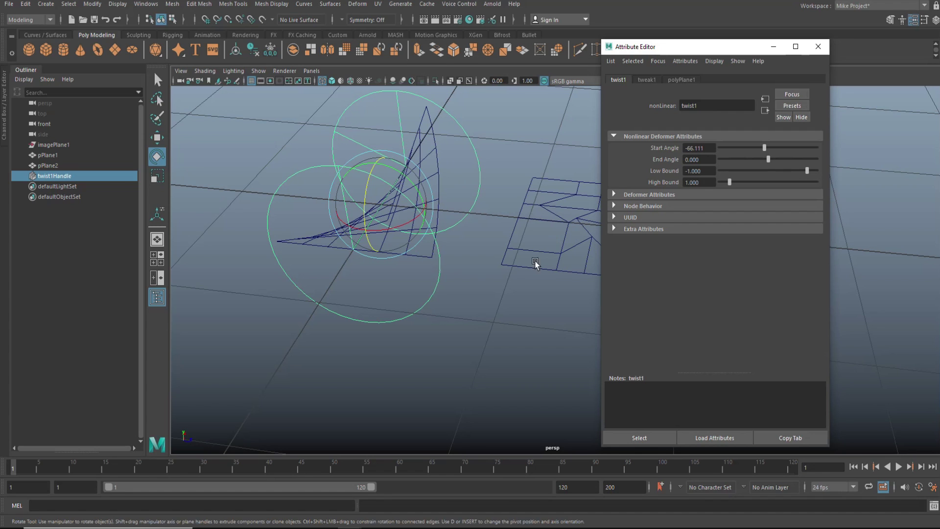
middle_click_drag(491, 308, 501, 283, "alt")
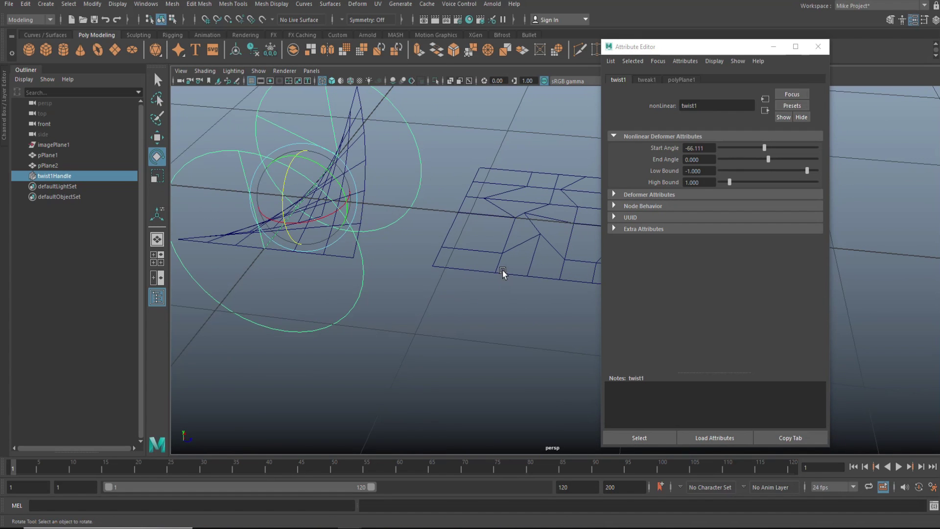
- Select the messy plane pPlane2 and add a nonlinear Twist deformer
left_click(504, 259)
left_click_drag(504, 250, 541, 318)
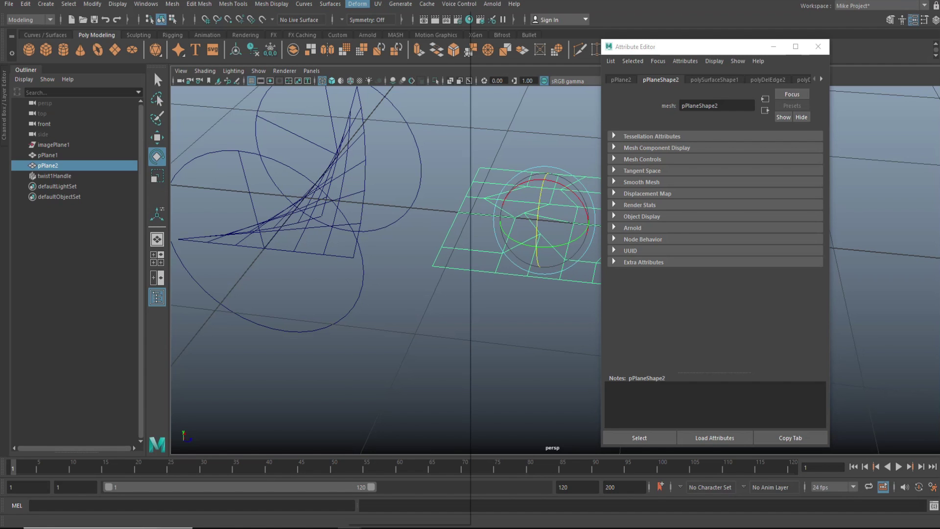
left_click(357, 4)
mouse_move(417, 172)
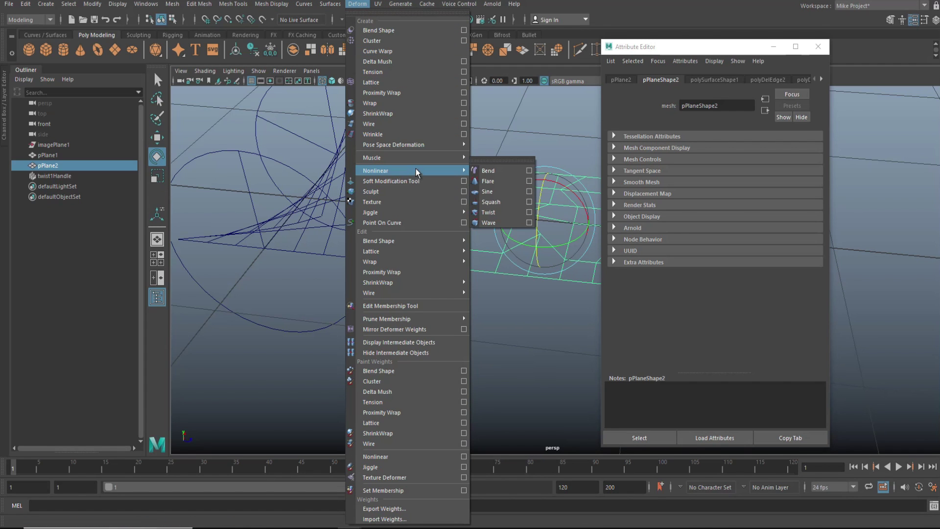
left_click(488, 212)
scroll(409, 247, "down", 1)
scroll(374, 248, "down", 1)
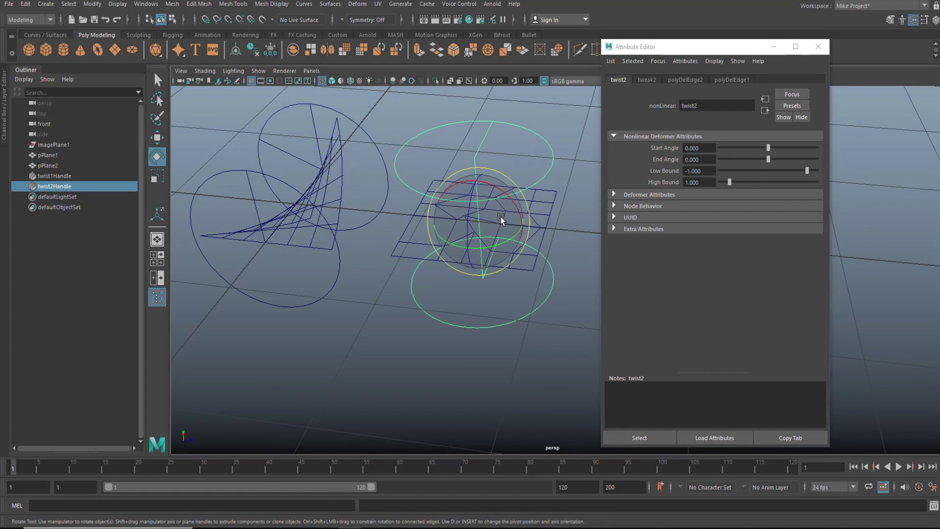
- Rotate twist2Handle 90° onto its side to match the first handle
left_click(466, 221)
left_click_drag(465, 221, 478, 165)
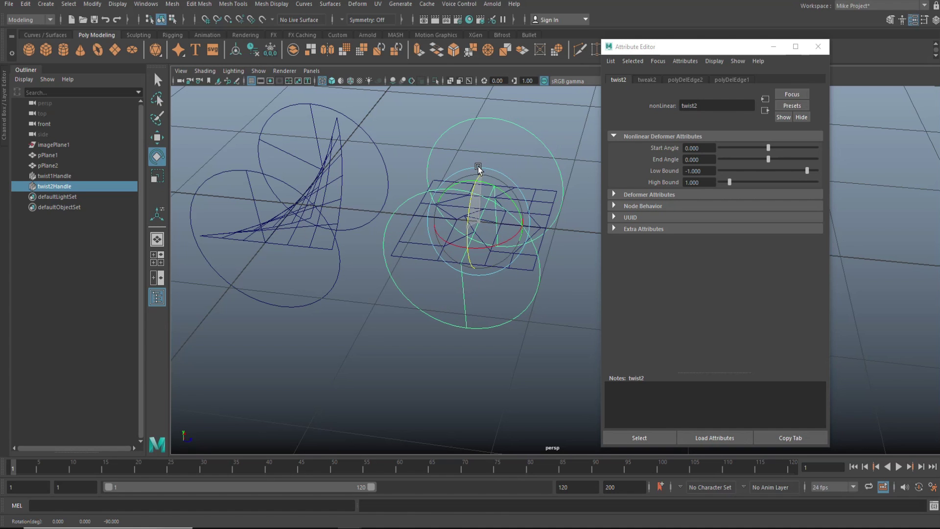
left_click_drag(421, 268, 371, 260, "alt")
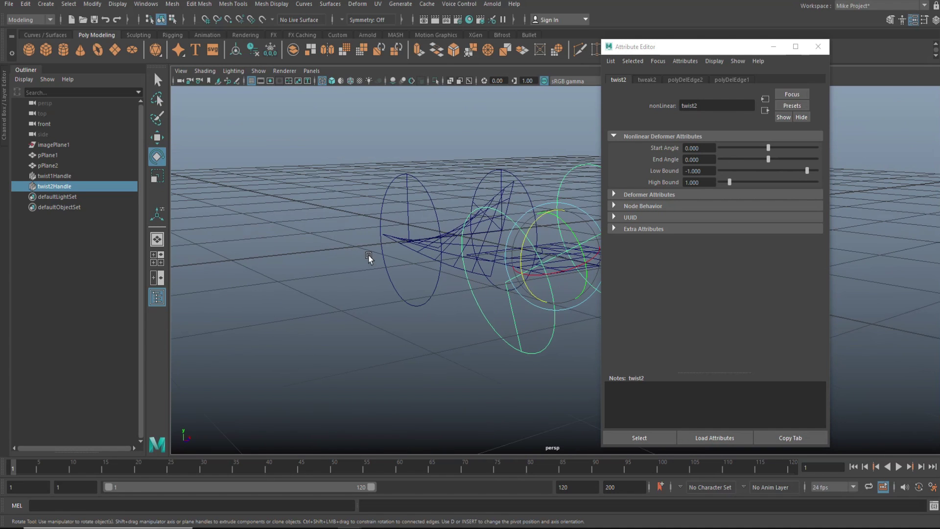
left_click(520, 247)
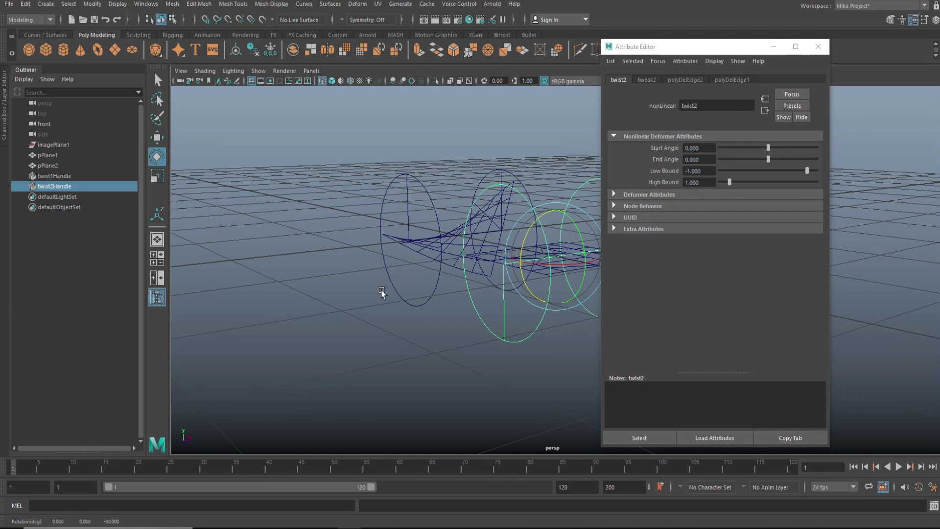
mouse_move(382, 293)
left_mouse_down("alt")
mouse_move(431, 295)
mouse_move(384, 275)
left_mouse_up("alt")
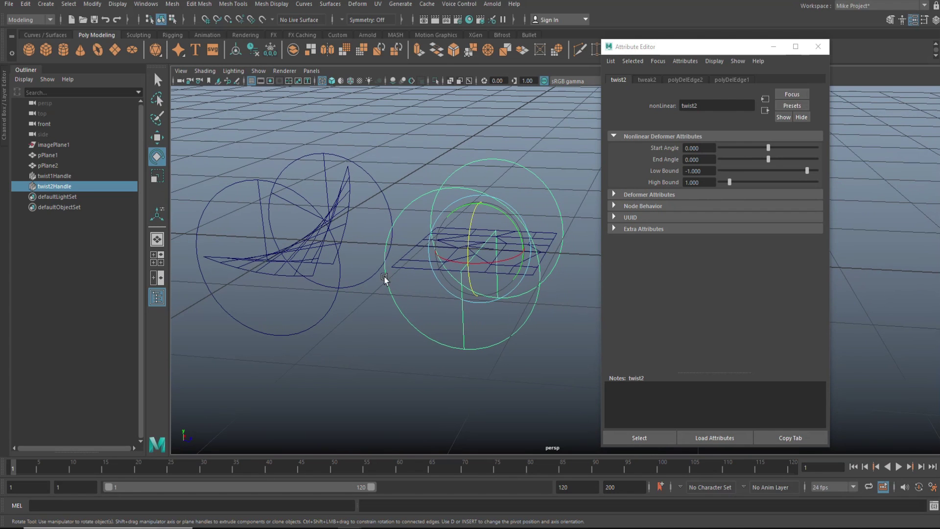
- Set the second twist's Start Angle to 66.111, then deselect everything
left_click(303, 199)
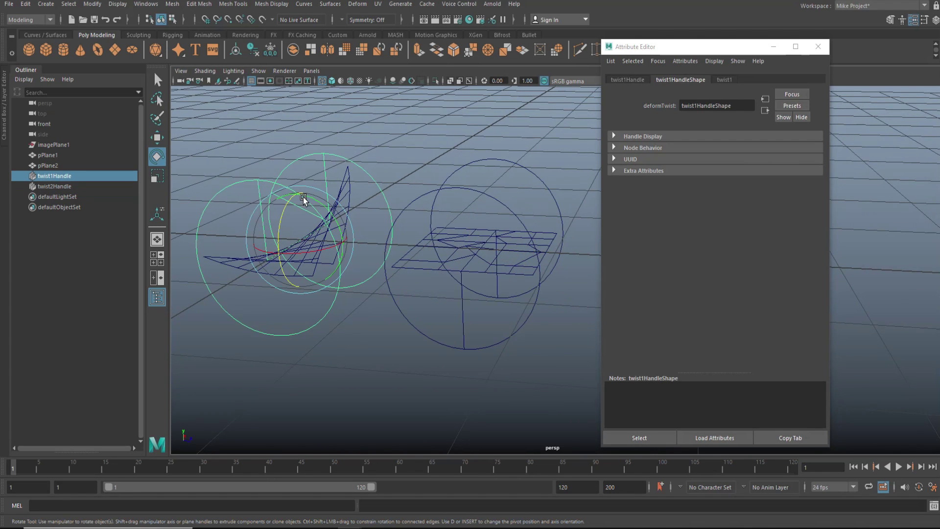
left_click(723, 80)
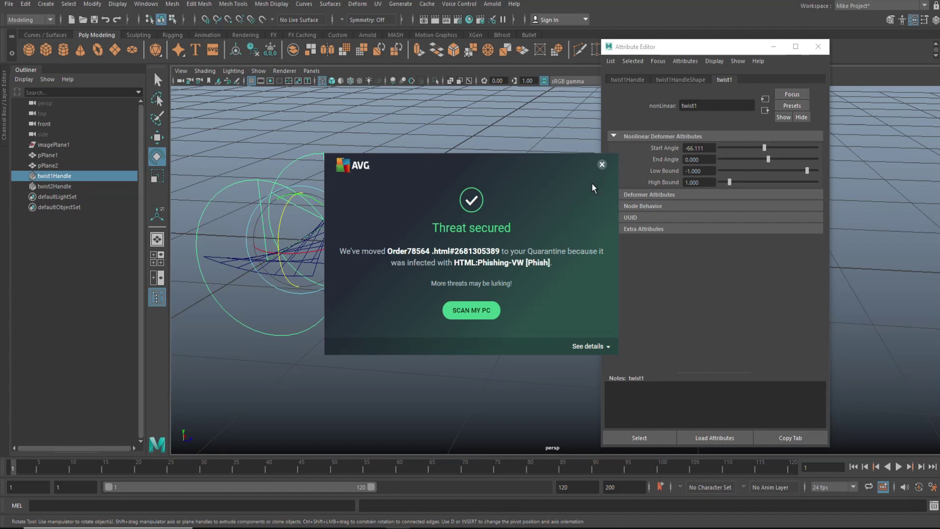
left_click(601, 165)
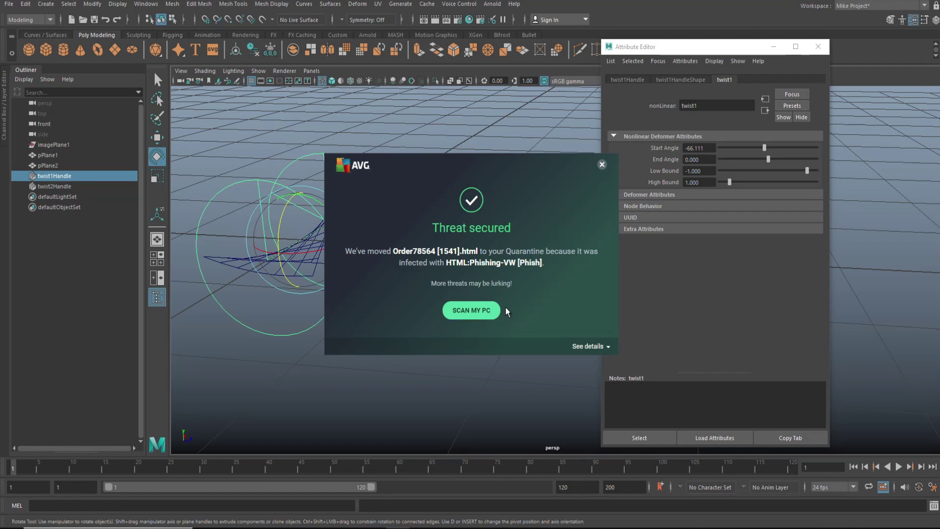
left_click(602, 164)
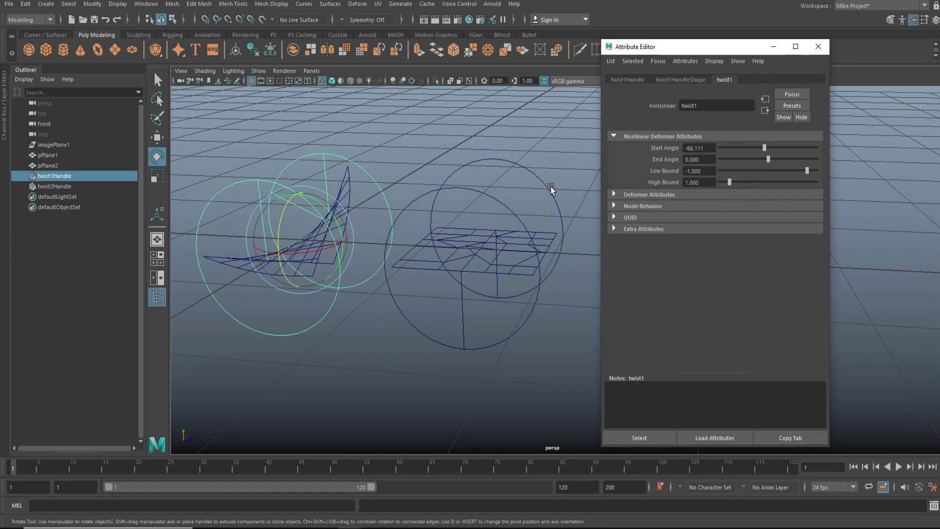
left_click(548, 192)
left_click(701, 147)
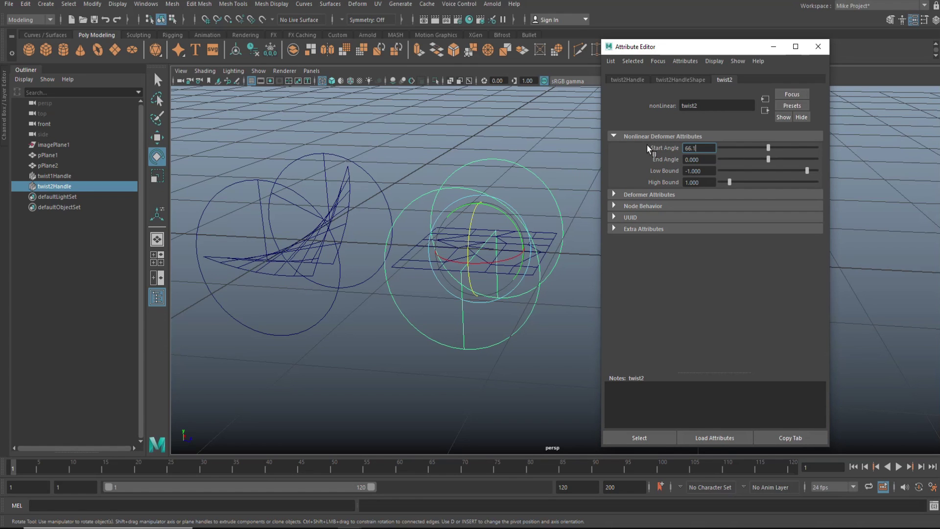
type("66.111")
key("Return")
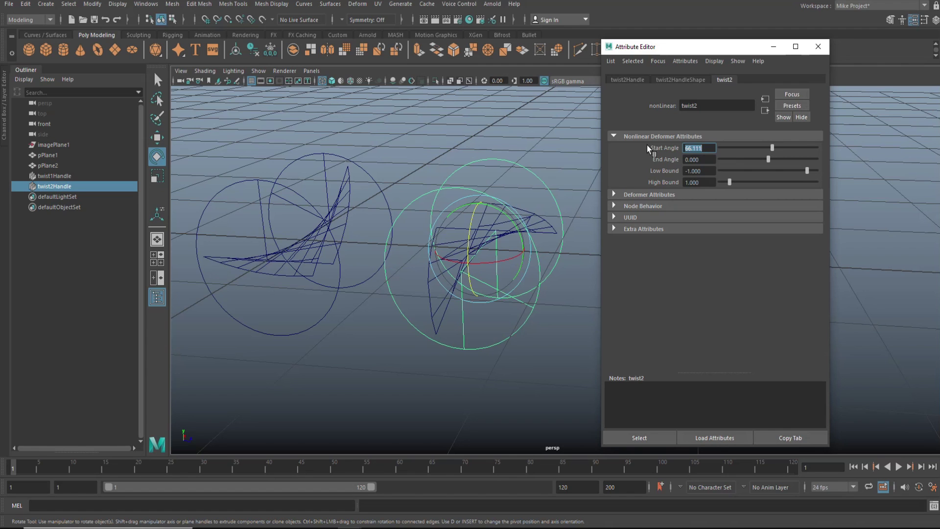
left_click(311, 368)
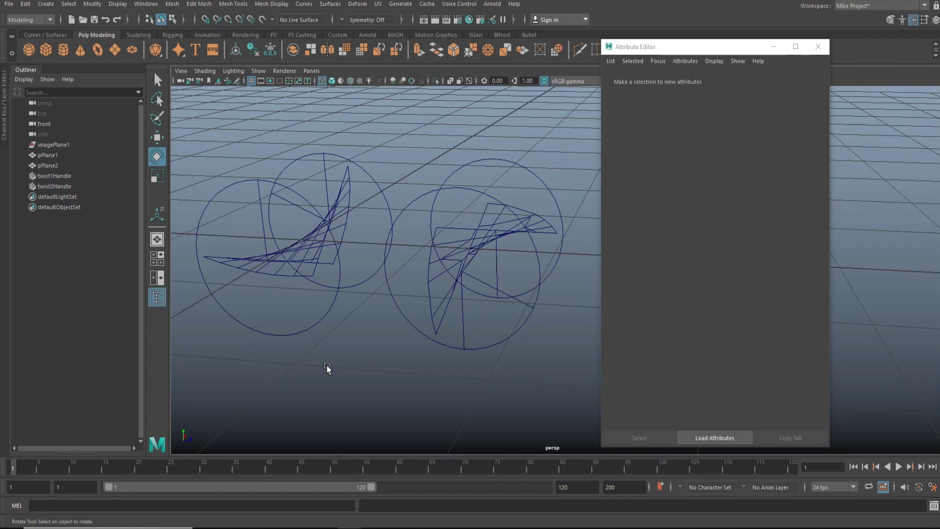
- Delete history on both planes and their twist handles, then switch to shaded display
left_click_drag(264, 126, 522, 388)
left_click(25, 3)
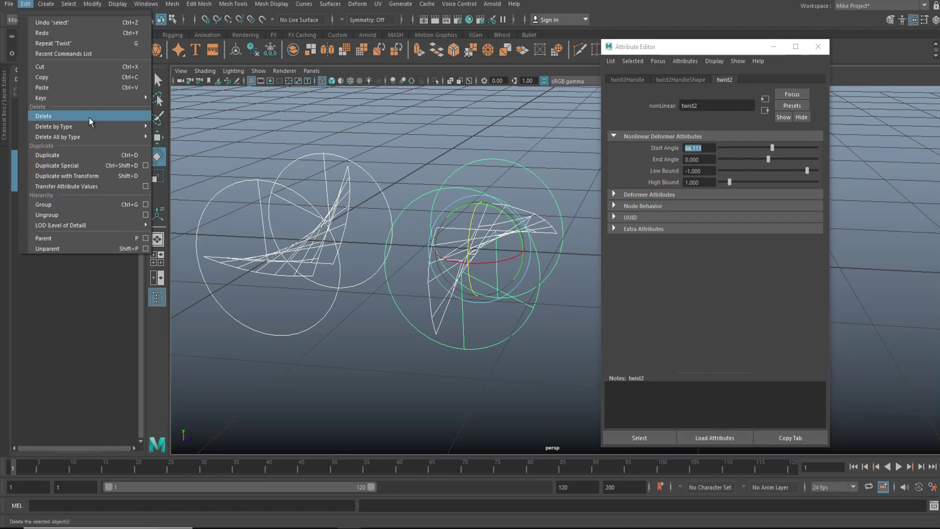
mouse_move(96, 128)
left_click(174, 126)
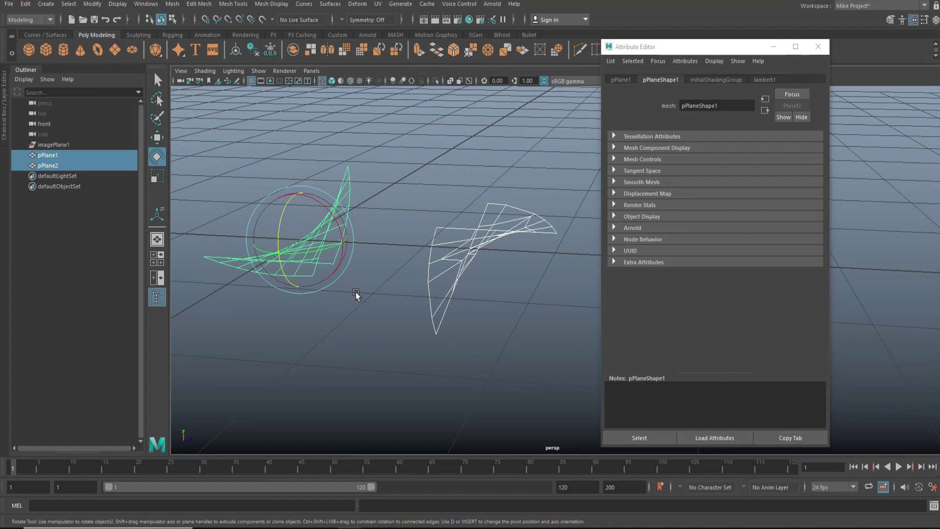
left_click(818, 46)
key("5")
left_click(591, 284)
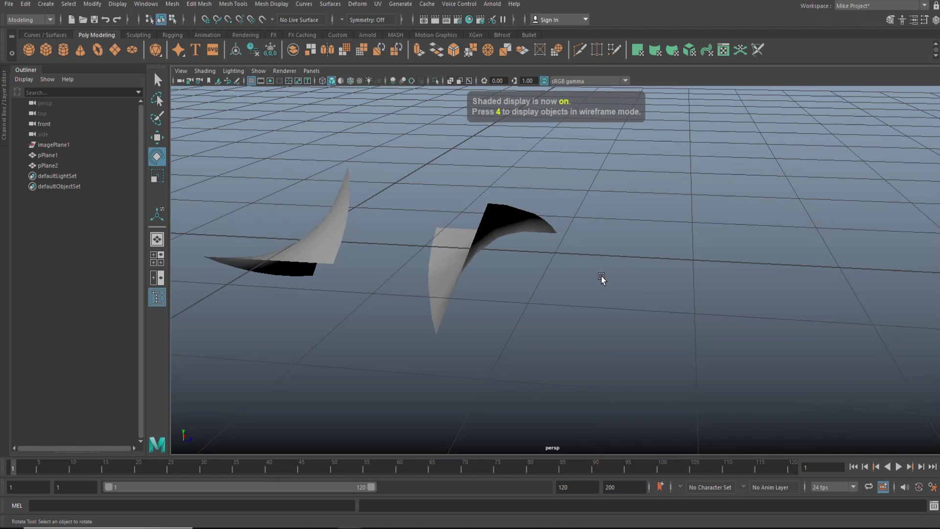
left_click_drag(548, 298, 363, 251, "alt")
- Add an Arnold Physical Sky light and light the viewport with all lights
left_click(492, 4)
mouse_move(509, 55)
left_click(644, 109)
key("7")
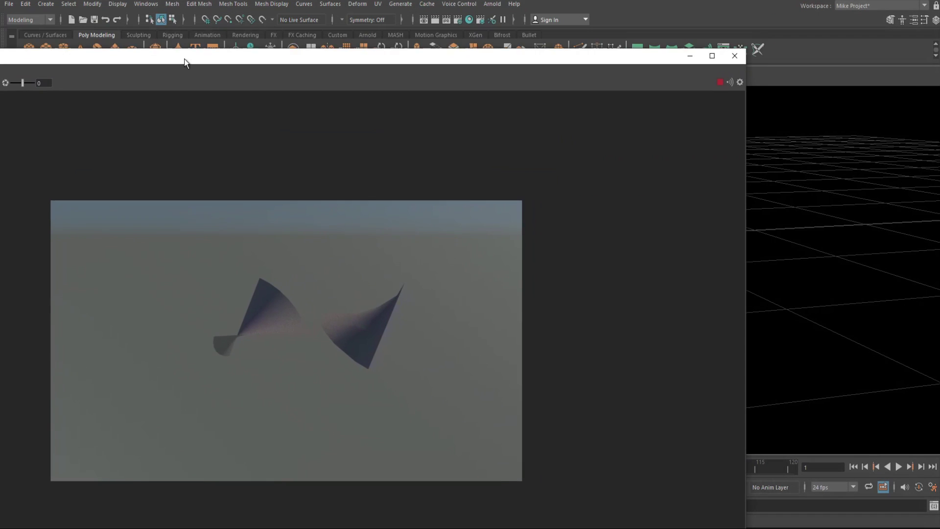
scroll(327, 334, "up", 3)
scroll(327, 334, "down", 2)
left_click_drag(746, 149, 329, 148)
- In Render Settings, choose the Quadro RTX 6000 GPU and the Full_1024 image size
left_click(491, 4)
left_click(457, 19)
left_click(104, 46)
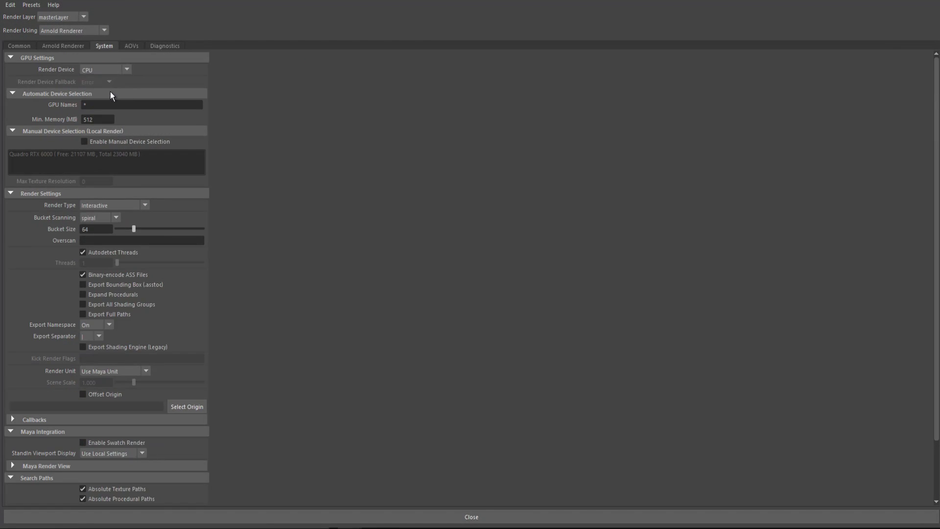
left_click(88, 154)
left_click(19, 45)
left_click(117, 360)
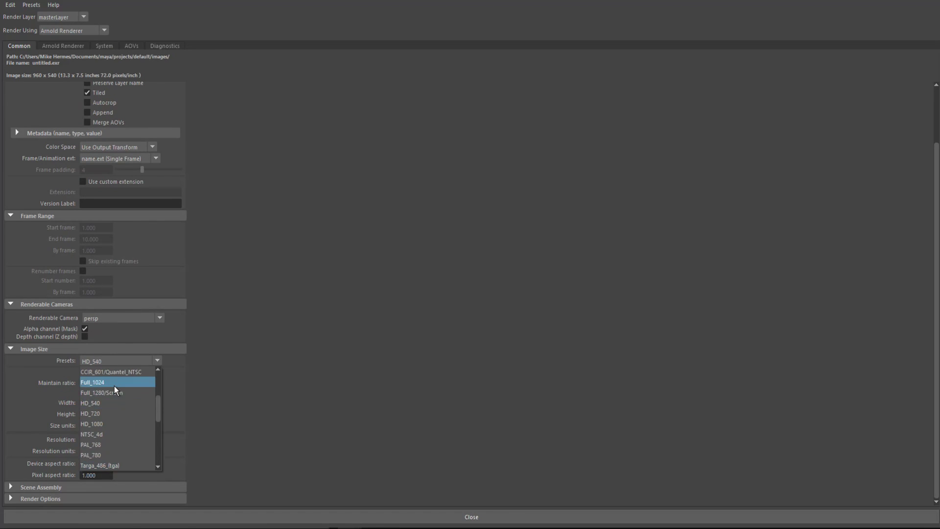
left_click(118, 383)
left_click(60, 46)
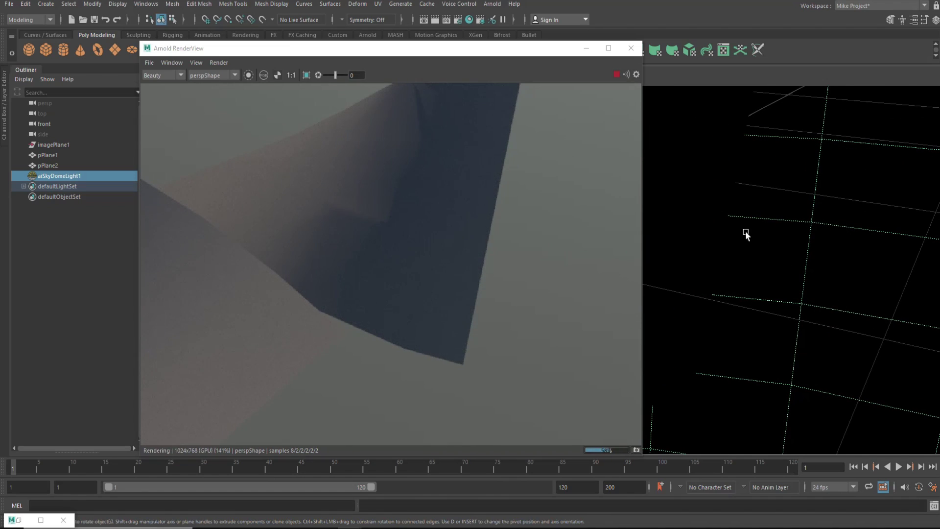
- Pan around the rendered image in the Arnold RenderView
left_click_drag(744, 231, 788, 305, "alt")
middle_click_drag(358, 353, 490, 345)
scroll(489, 343, "up", 5)
scroll(483, 342, "down", 5)
mouse_move(431, 345)
middle_mouse_down()
mouse_move(459, 344)
mouse_move(422, 342)
middle_mouse_up()
- Enable 3D Manipulation and orbit the render camera around the twisted planes
left_click(215, 63)
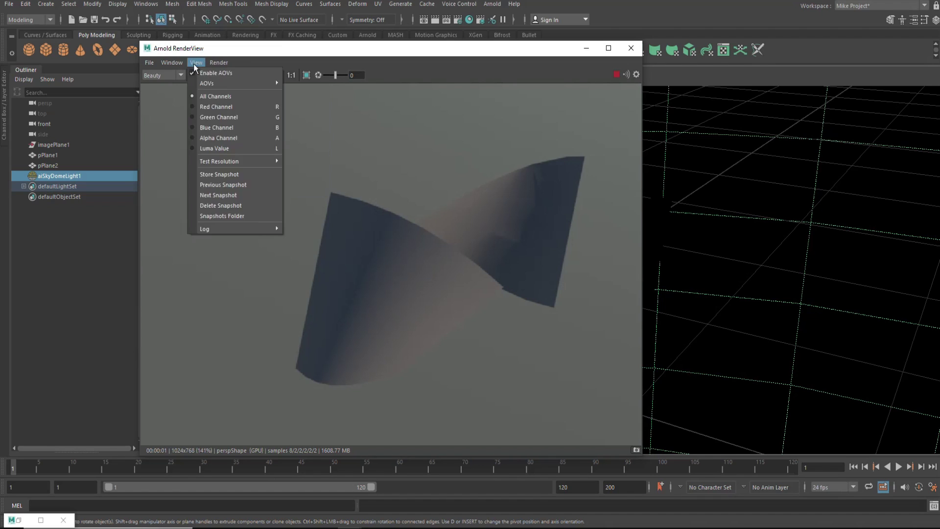
mouse_move(151, 62)
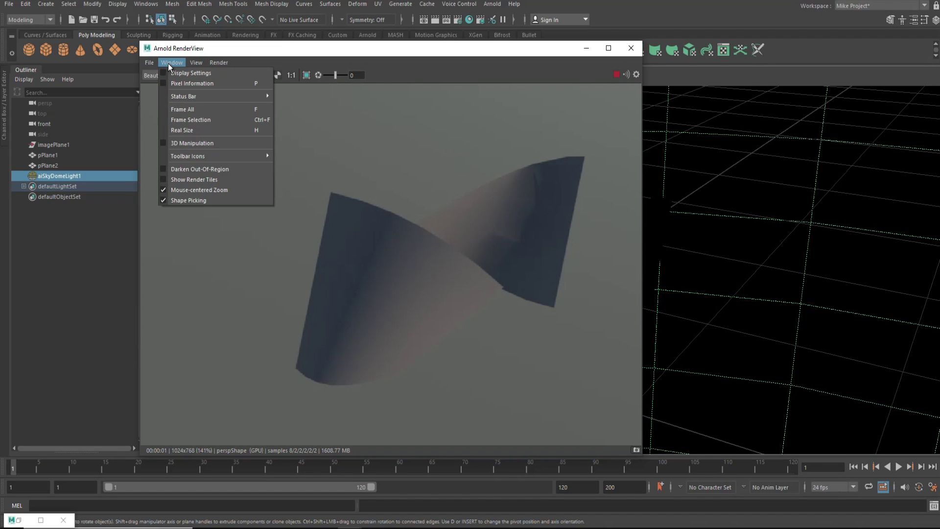
left_click(166, 143)
left_click_drag(363, 238, 342, 236, "alt")
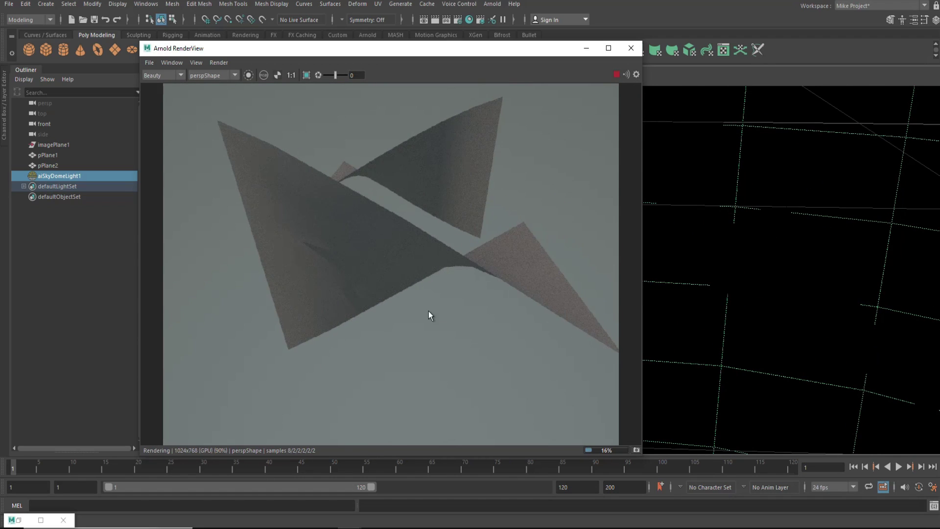
right_click_drag(377, 276, 416, 303, "alt")
left_click_drag(416, 302, 332, 284, "alt")
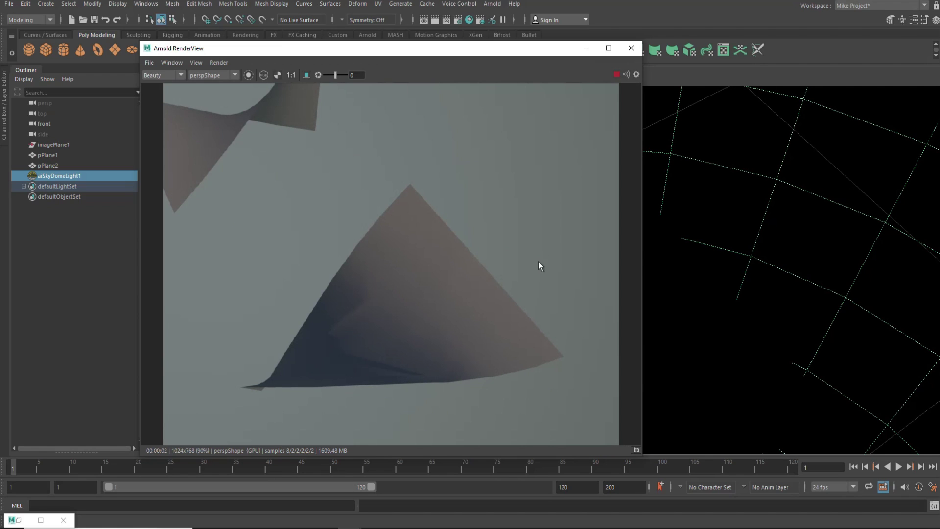
left_click_drag(513, 254, 506, 251, "alt")
left_click_drag(427, 274, 383, 303, "alt")
- Dolly the render camera in toward the two twisted planes
scroll(397, 309, "up", 2)
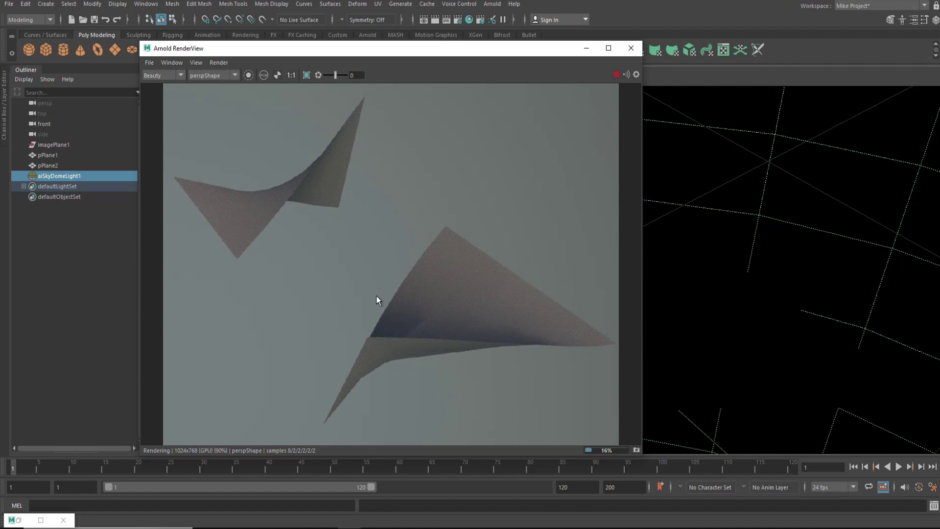